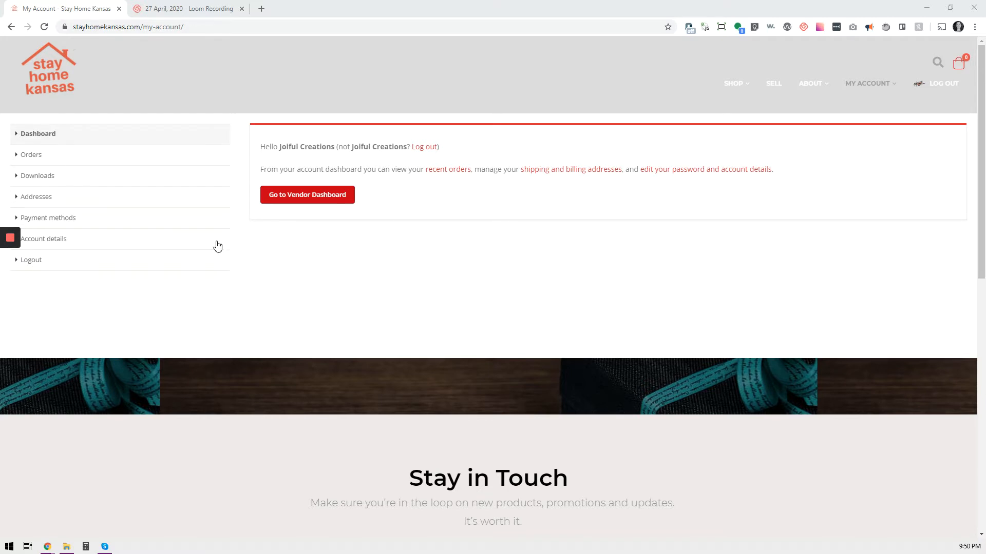
Open the account details page and review its vendor options and carrier account fields
{"action": "left_click", "coordinate": [148, 248]}
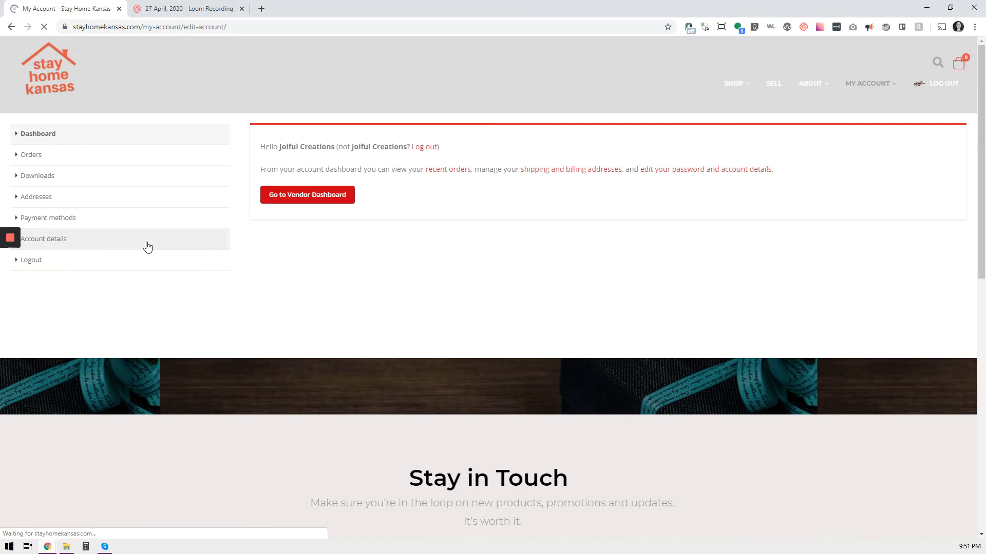
{"action": "scroll", "coordinate": [420, 262], "scroll_direction": "down", "scroll_amount": 8}
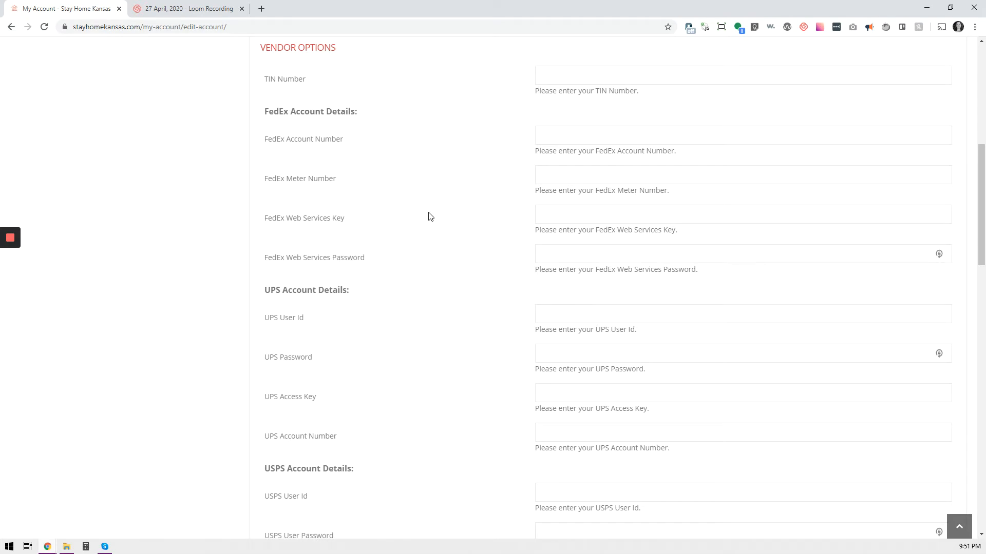
{"action": "scroll", "coordinate": [430, 216], "scroll_direction": "down", "scroll_amount": 6}
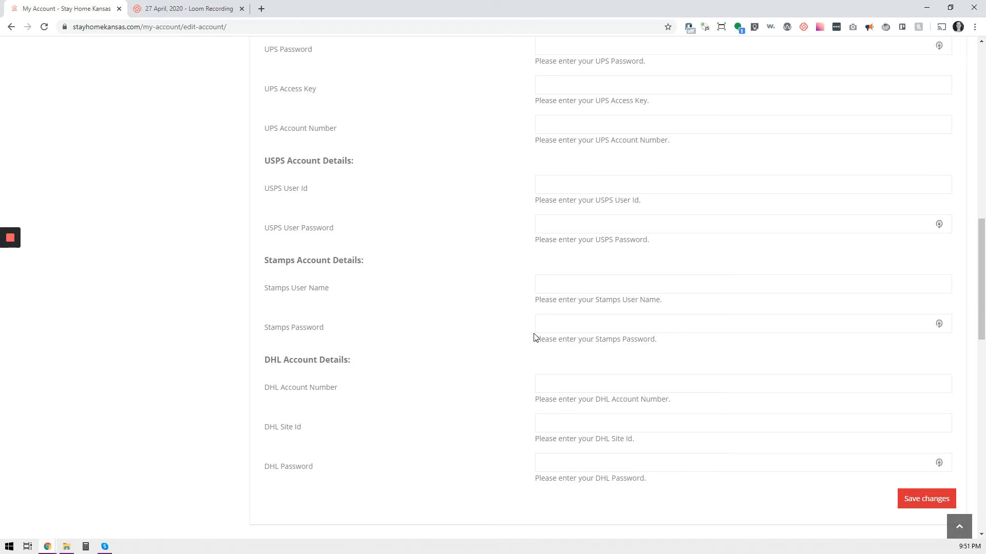
{"action": "scroll", "coordinate": [676, 335], "scroll_direction": "up", "scroll_amount": 1}
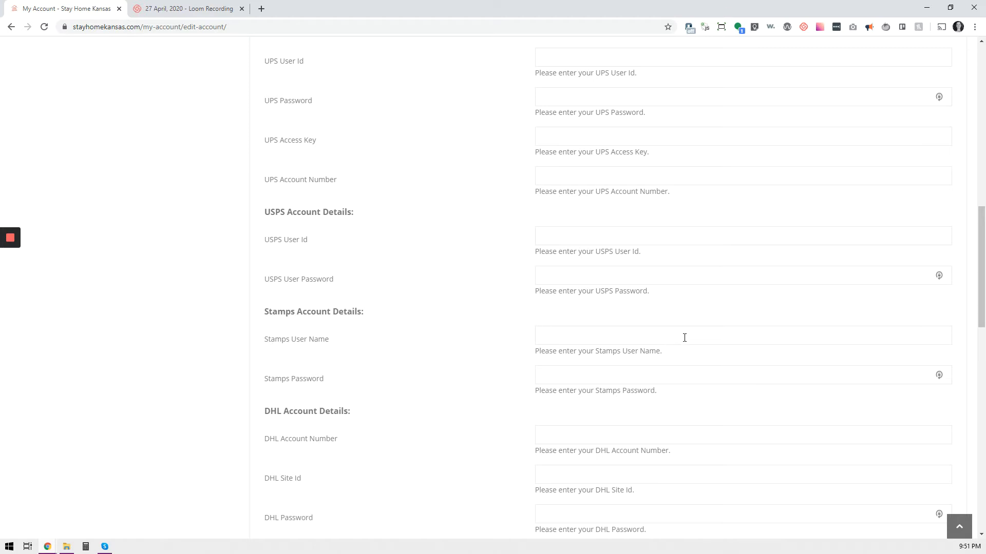
{"action": "scroll", "coordinate": [641, 267], "scroll_direction": "up", "scroll_amount": 1}
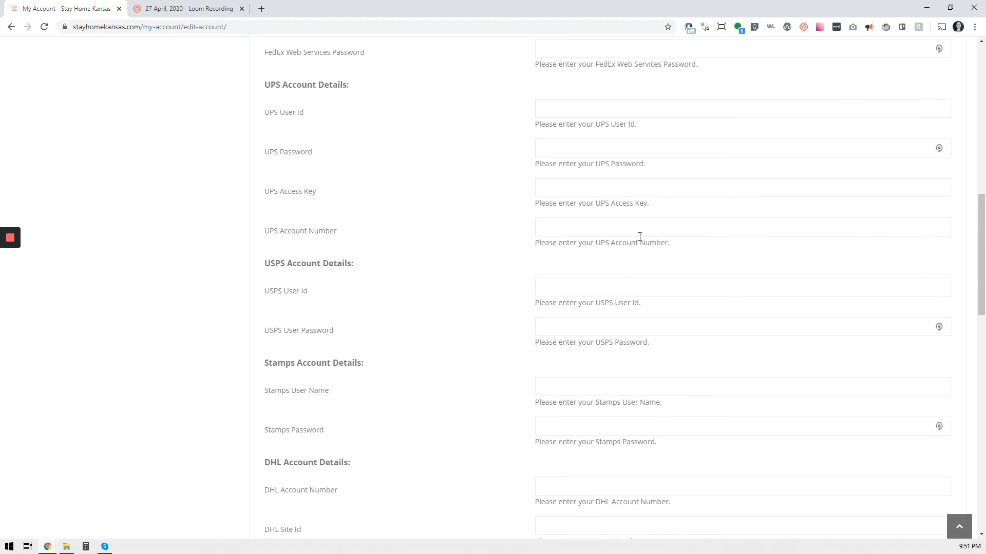
{"action": "scroll", "coordinate": [586, 370], "scroll_direction": "up", "scroll_amount": 2}
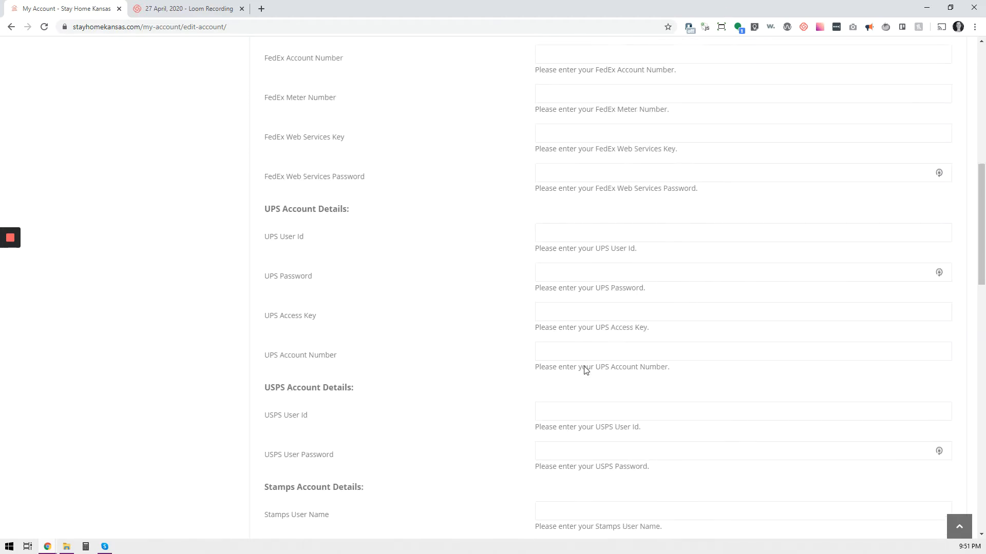
{"action": "scroll", "coordinate": [586, 369], "scroll_direction": "up", "scroll_amount": 1}
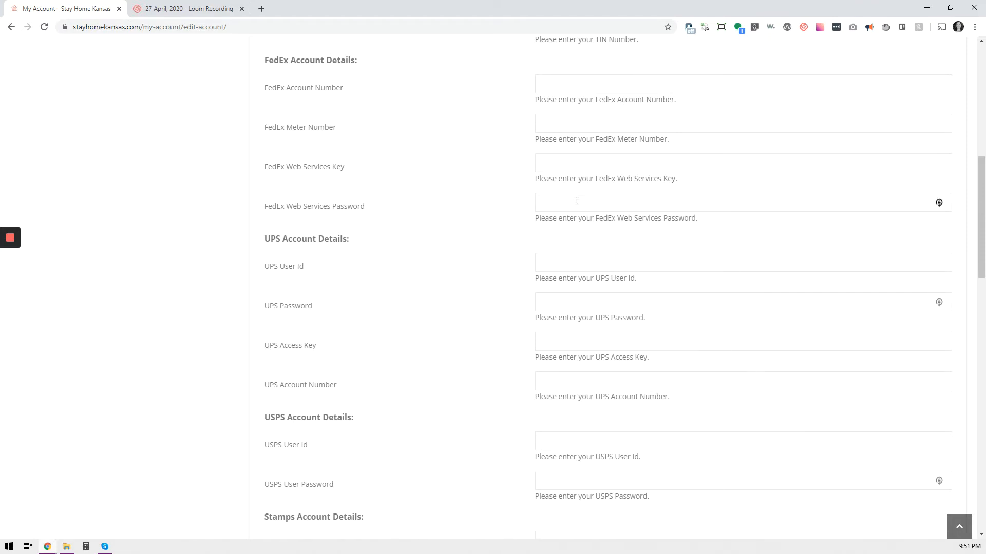
{"action": "scroll", "coordinate": [537, 321], "scroll_direction": "up", "scroll_amount": 8}
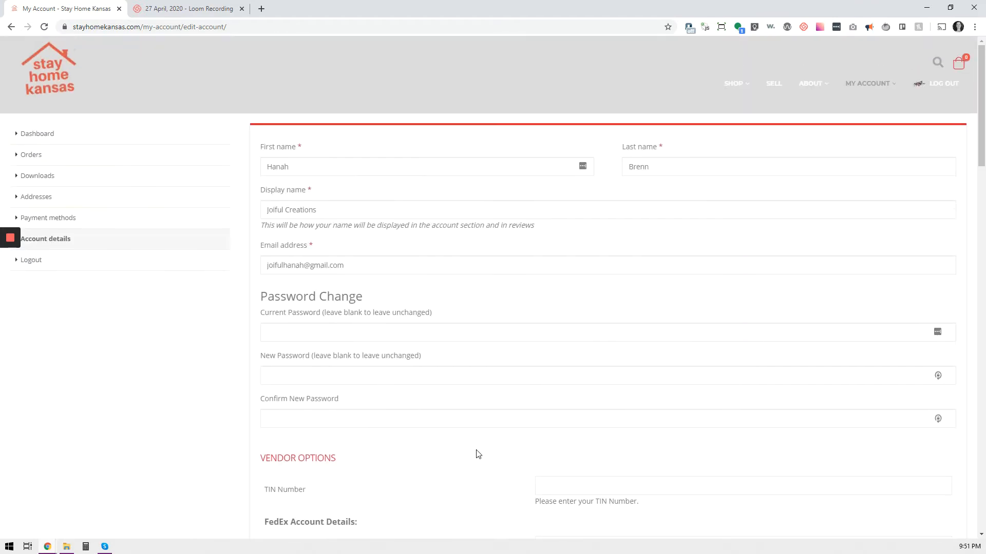
Open the shipping settings of the vendor dashboard
{"action": "left_click", "coordinate": [152, 143]}
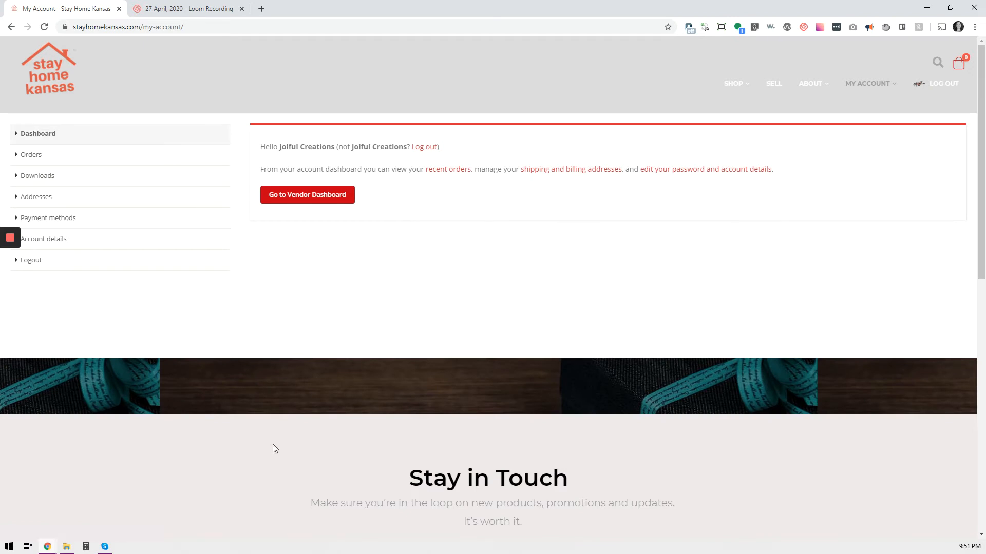
{"action": "left_click", "coordinate": [325, 202]}
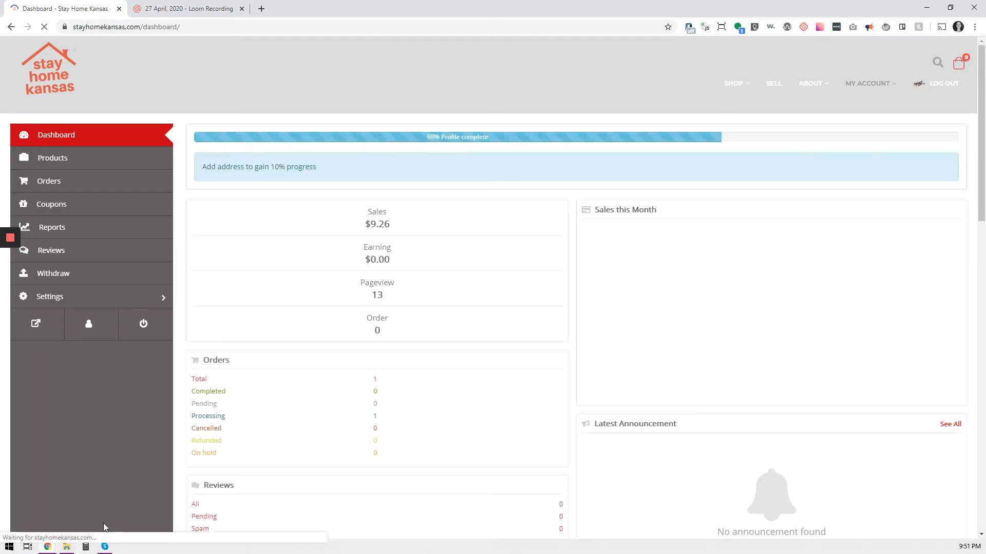
{"action": "left_click", "coordinate": [106, 302]}
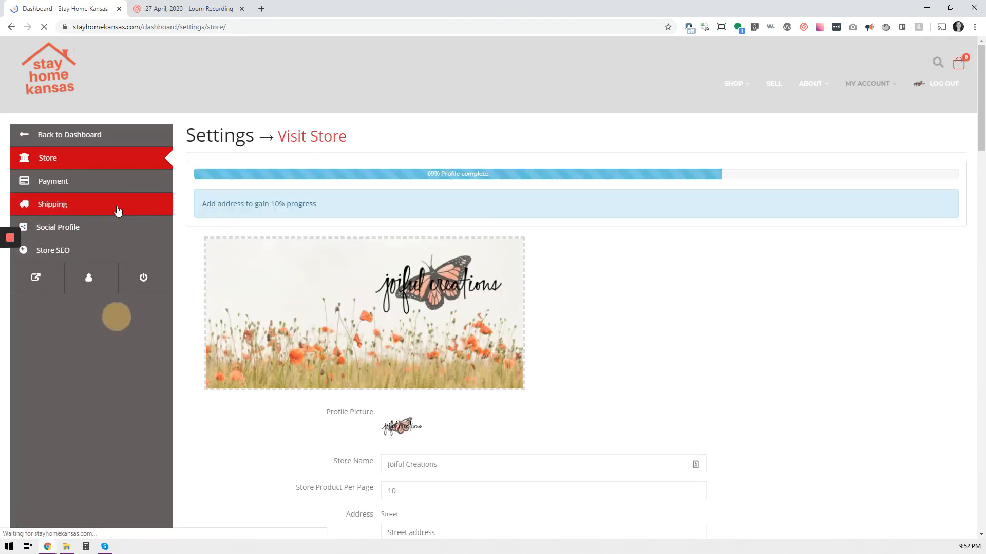
{"action": "left_click", "coordinate": [118, 209]}
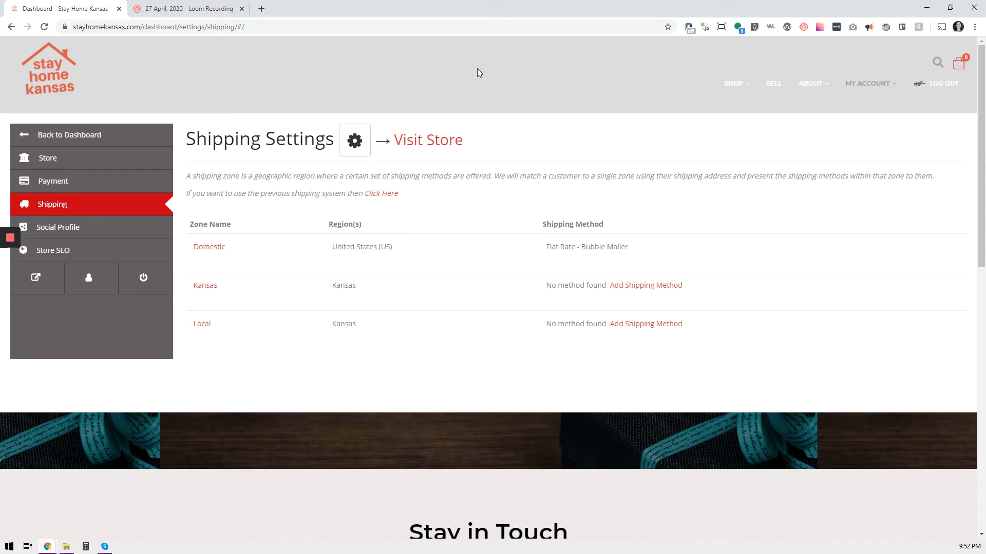
Open the general shipping settings for processing time and policies, then return to the zone list
{"action": "left_click", "coordinate": [363, 149]}
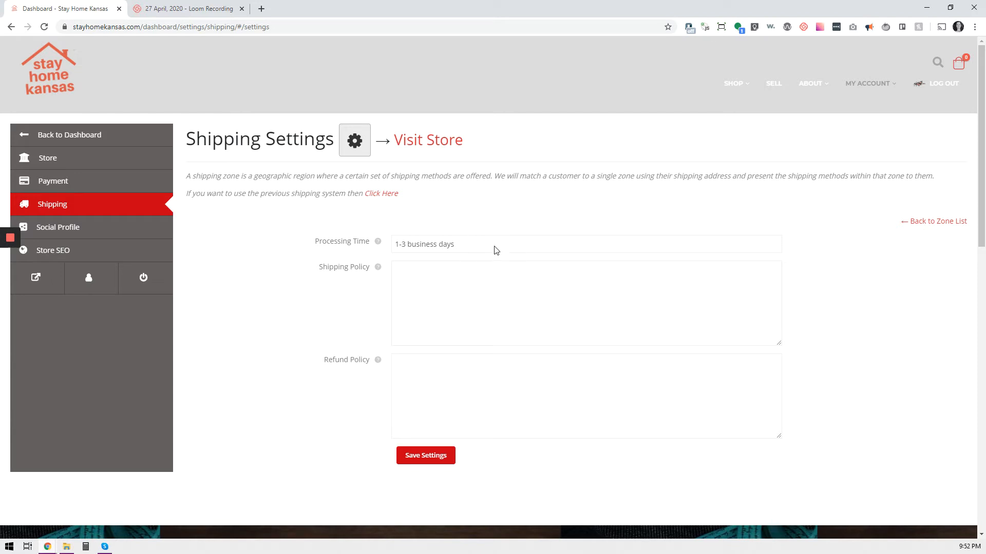
{"action": "left_click", "coordinate": [490, 267]}
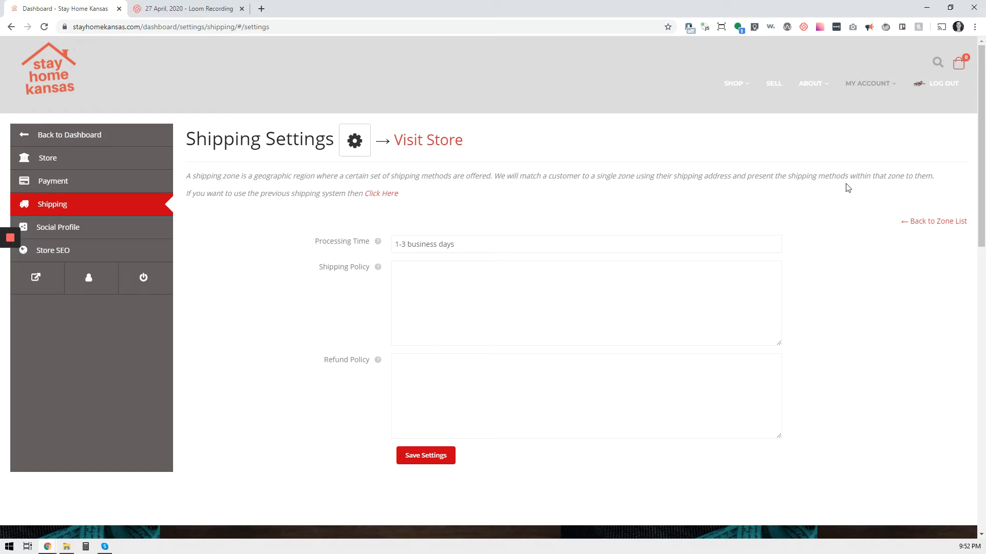
{"action": "left_click", "coordinate": [934, 220]}
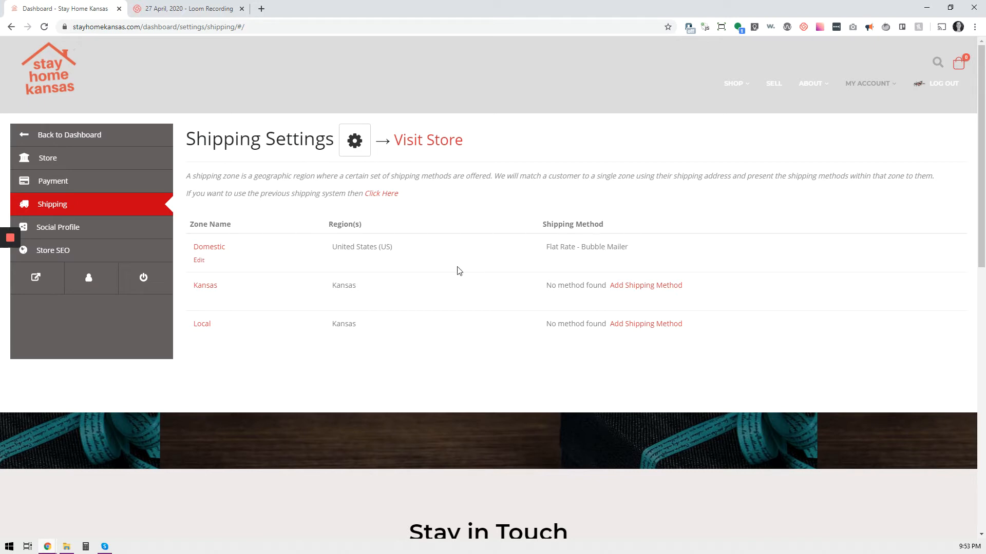
Add a Flat Rate shipping method to the Domestic shipping zone
{"action": "left_click", "coordinate": [198, 260]}
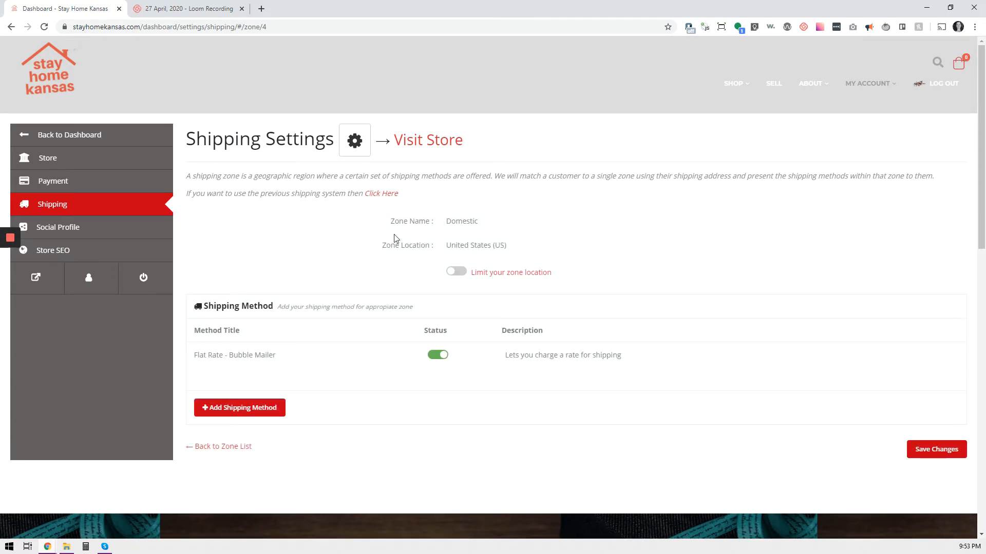
{"action": "mouse_move", "coordinate": [322, 365]}
{"action": "left_click", "coordinate": [237, 409]}
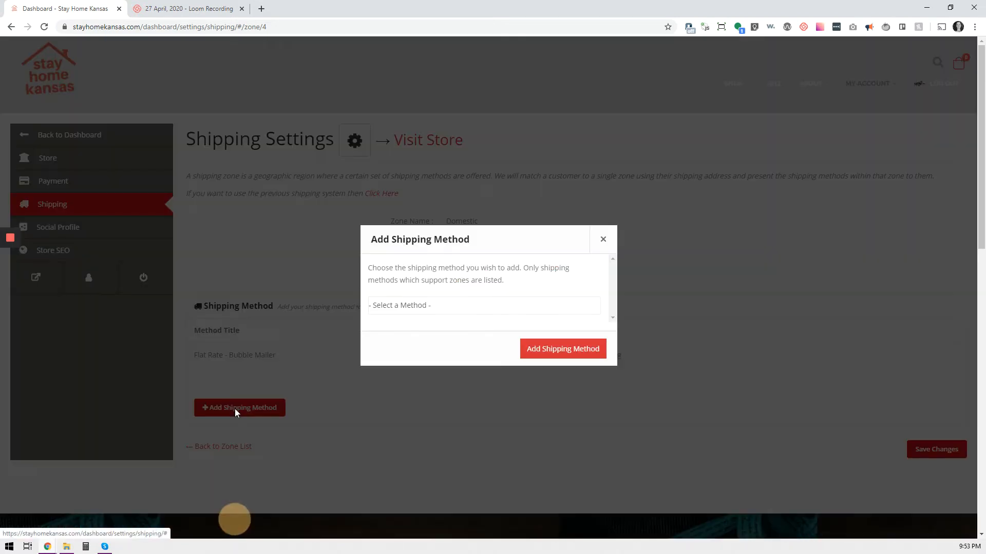
{"action": "left_click", "coordinate": [426, 305]}
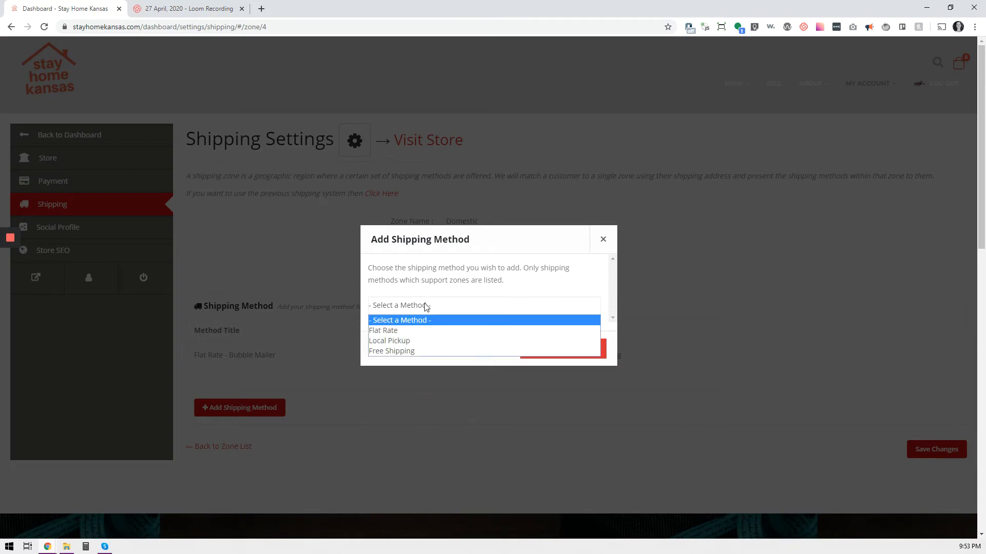
{"action": "left_click", "coordinate": [410, 332]}
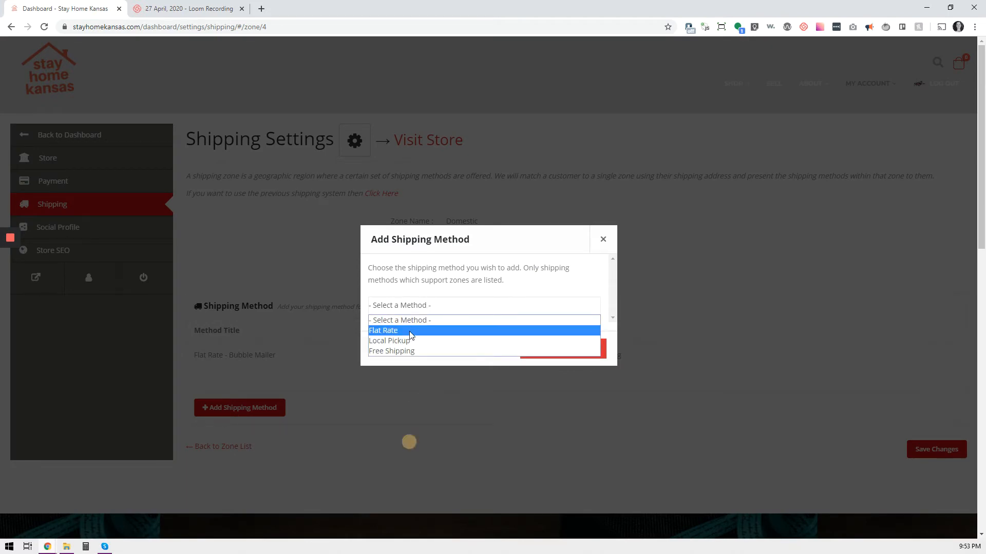
{"action": "left_click", "coordinate": [548, 349]}
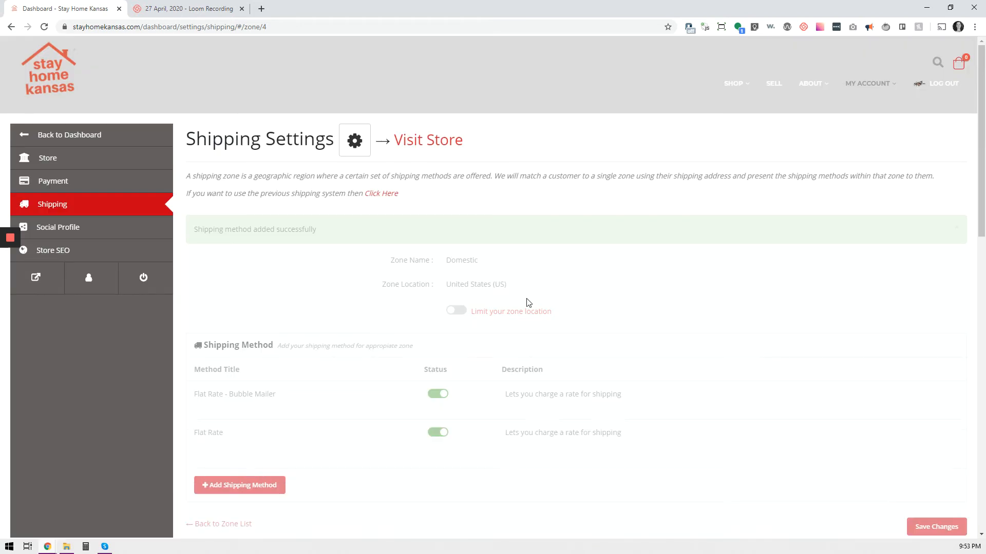
{"action": "scroll", "coordinate": [493, 308], "scroll_direction": "down", "scroll_amount": 2}
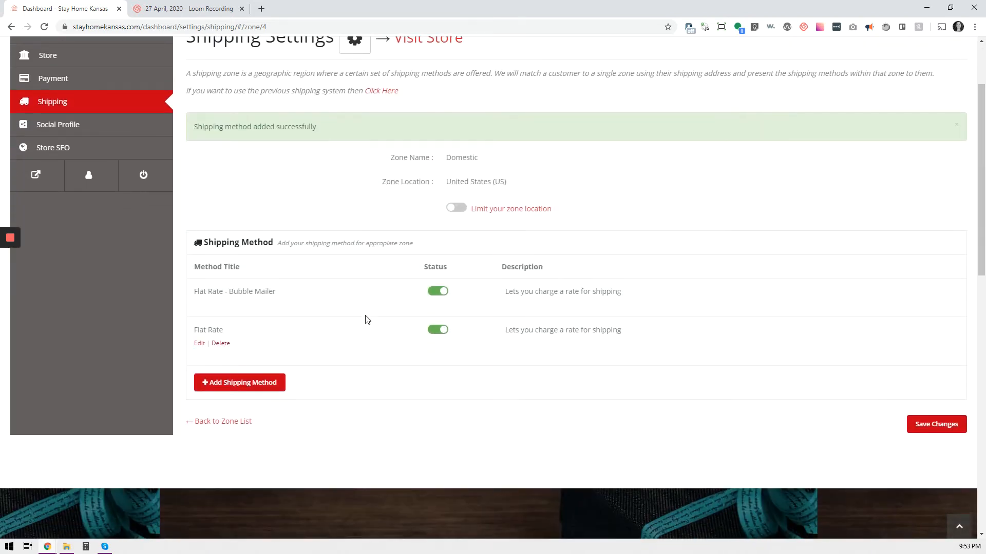
{"action": "mouse_move", "coordinate": [253, 348]}
{"action": "left_click", "coordinate": [200, 344]}
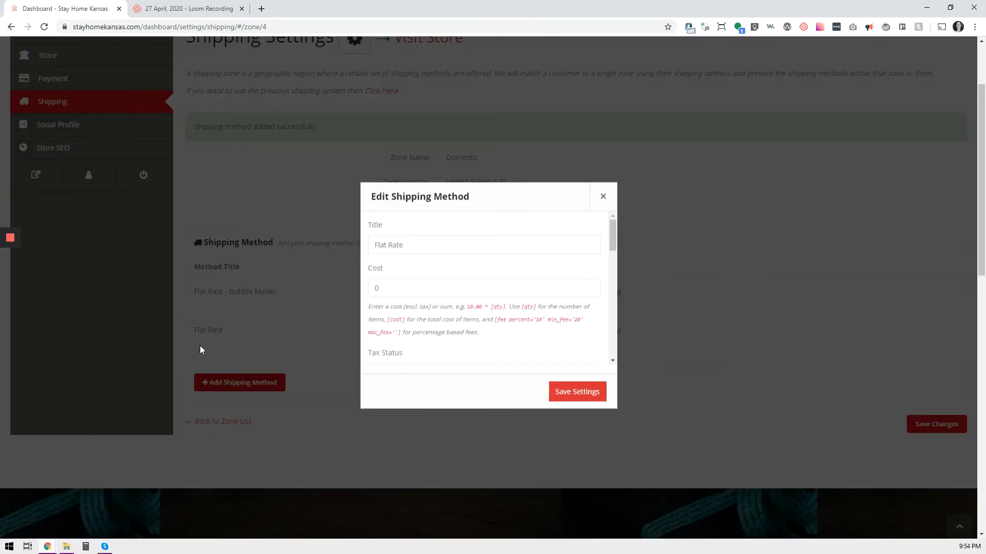
{"action": "left_click", "coordinate": [603, 197]}
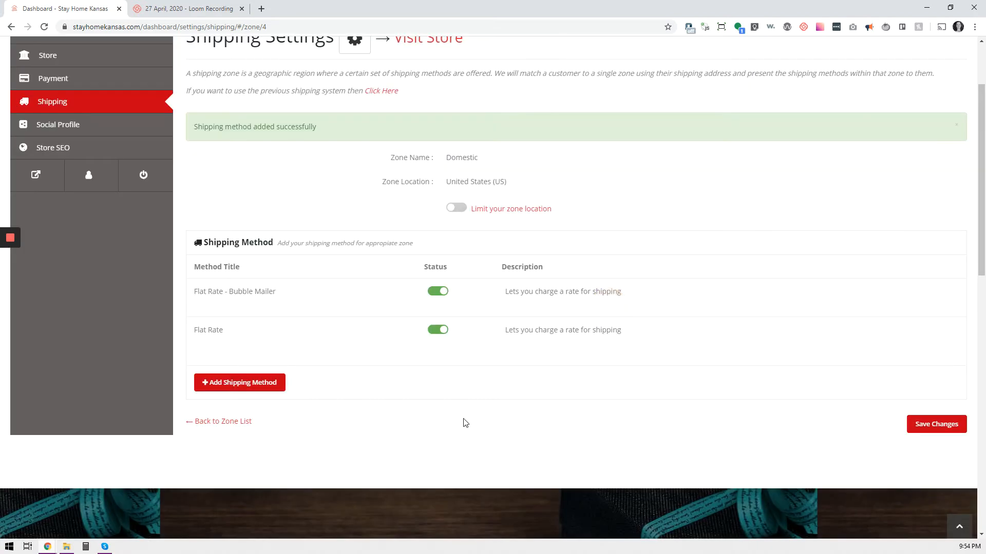
Rename the new Flat Rate method's title to Flat Rate - White Box
{"action": "mouse_move", "coordinate": [282, 352]}
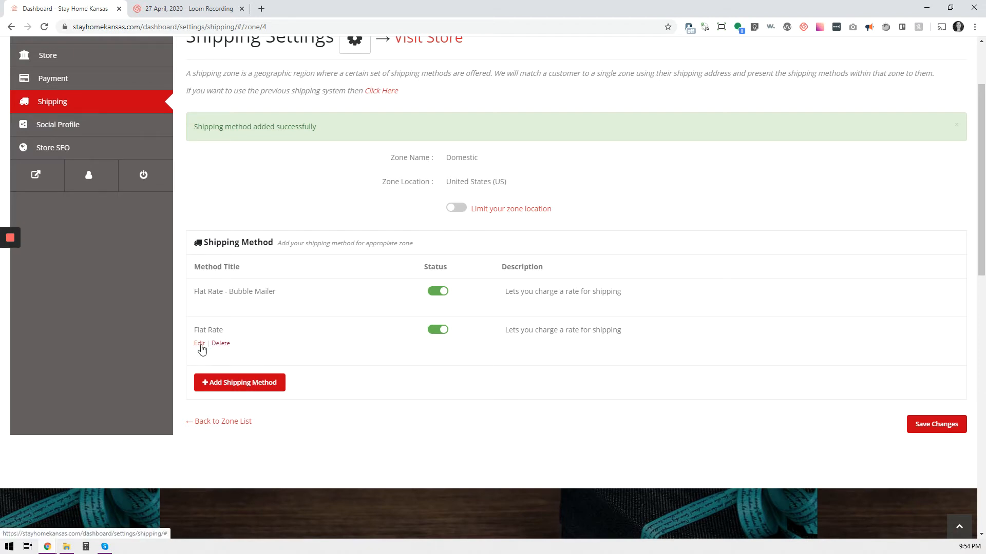
{"action": "left_click", "coordinate": [200, 344]}
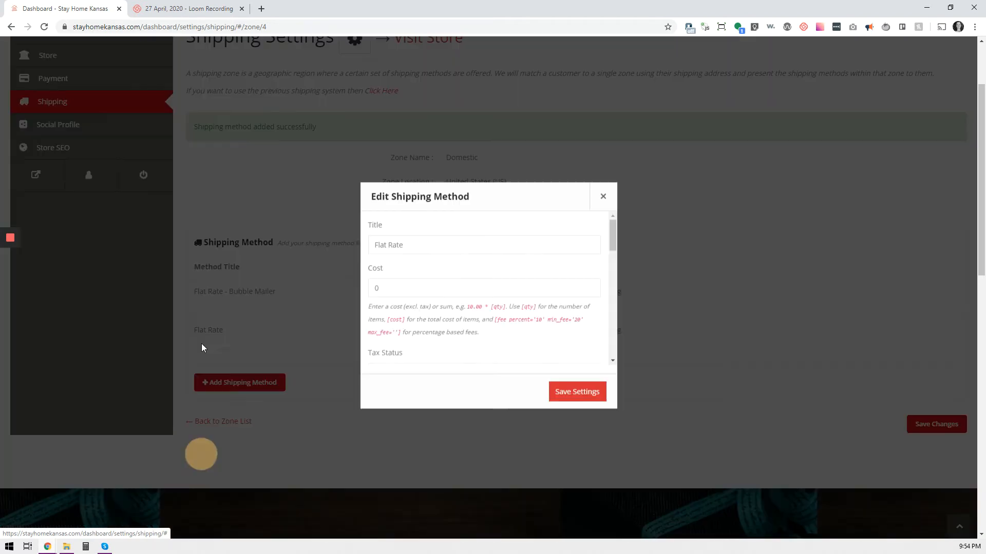
{"action": "left_click", "coordinate": [470, 242]}
{"action": "left_click_drag", "start_coordinate": [470, 242], "coordinate": [356, 246]}
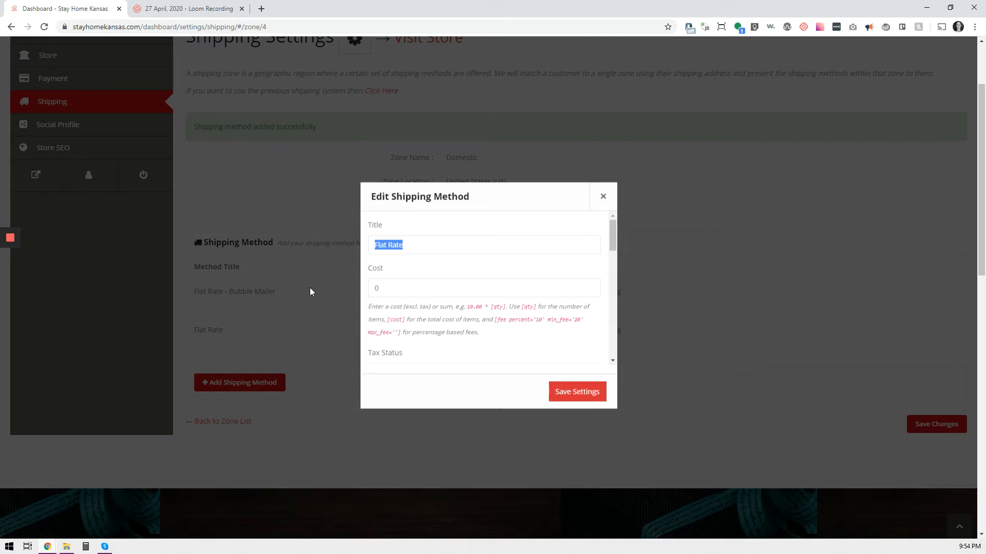
{"action": "key", "text": "Right"}
{"action": "type", "text": "- White "}
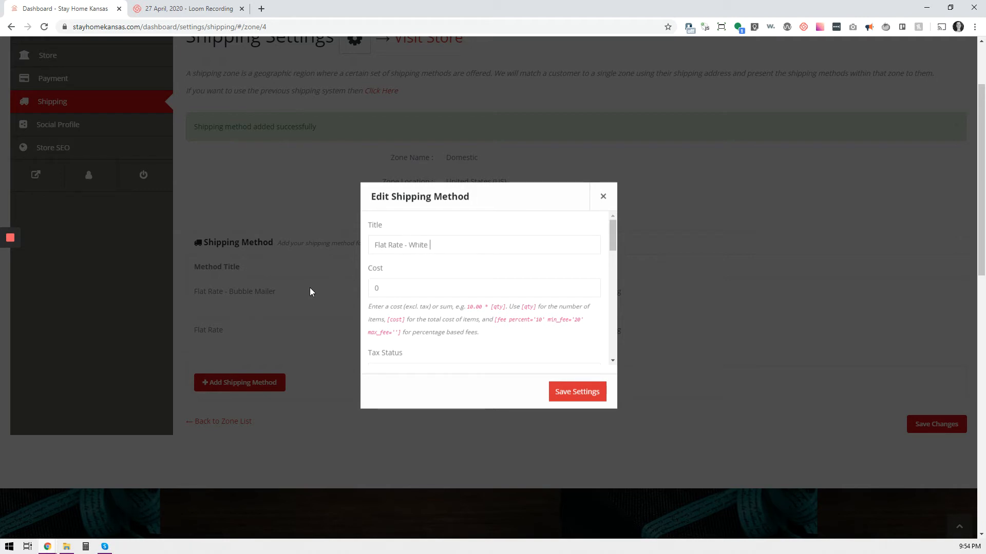
{"action": "type", "text": "Box"}
Set the method's cost to 8.00 and its tax status to None
{"action": "left_click", "coordinate": [419, 289]}
{"action": "key", "text": "BackSpace"}
{"action": "type", "text": "8.00"}
{"action": "scroll", "coordinate": [440, 286], "scroll_direction": "down", "scroll_amount": 1}
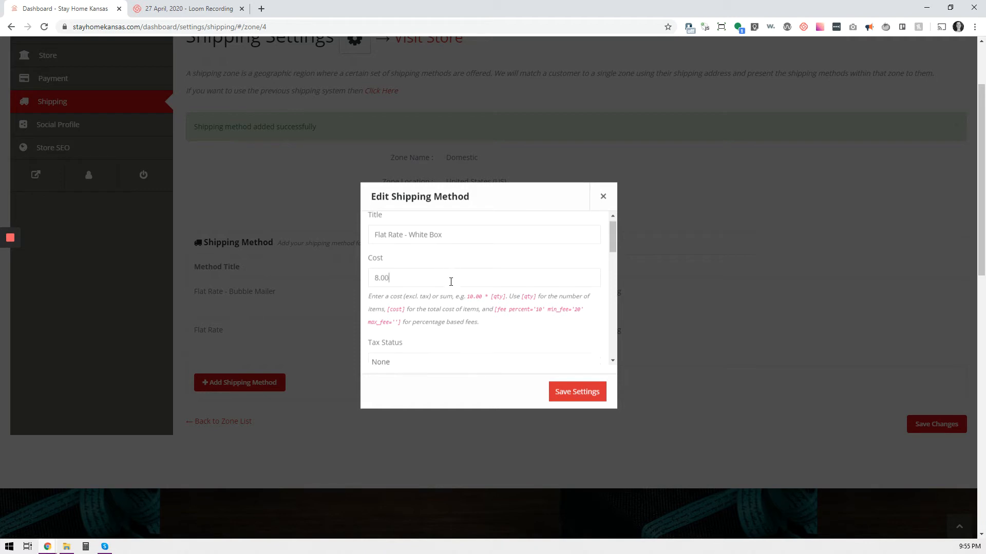
{"action": "left_click", "coordinate": [438, 321]}
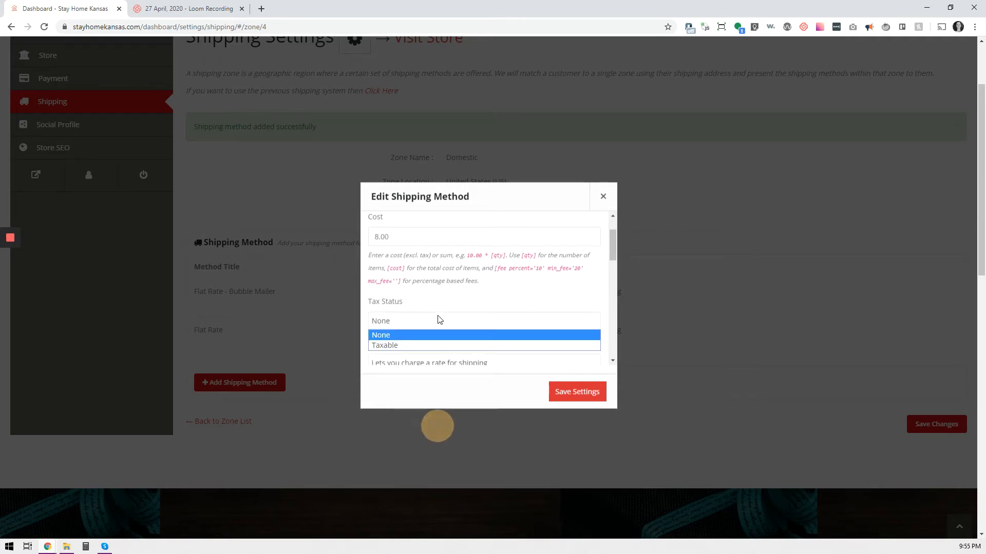
{"action": "left_click", "coordinate": [438, 320]}
{"action": "left_click", "coordinate": [439, 320]}
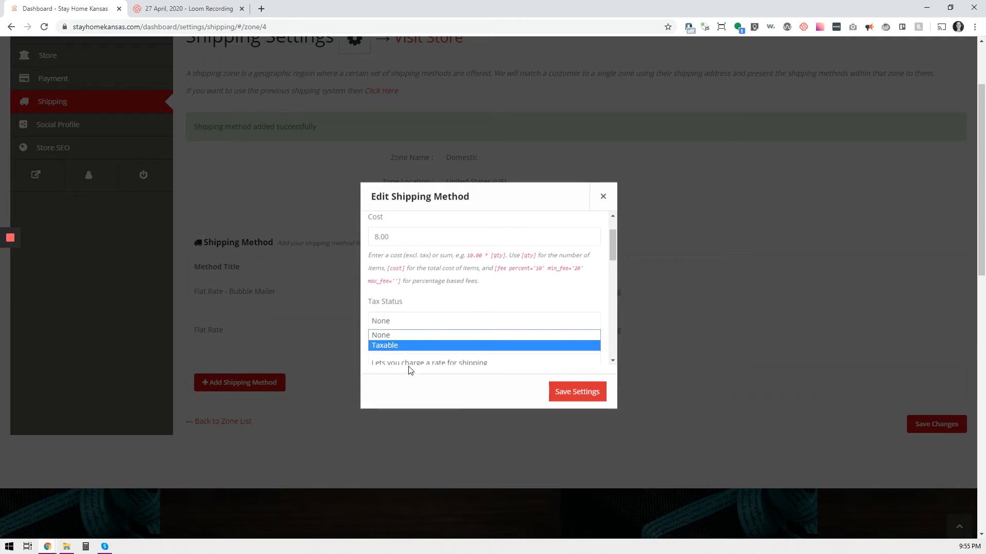
{"action": "left_click", "coordinate": [430, 334]}
Examine the description and shipping class cost fields in the edit dialog
{"action": "scroll", "coordinate": [464, 283], "scroll_direction": "down", "scroll_amount": 1}
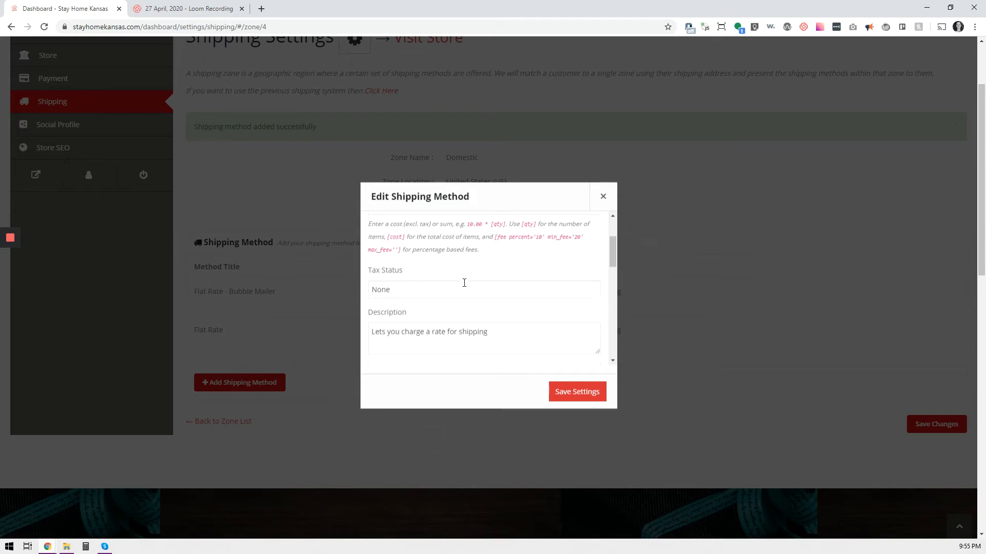
{"action": "left_click", "coordinate": [503, 315]}
{"action": "left_click_drag", "start_coordinate": [503, 314], "coordinate": [359, 312]}
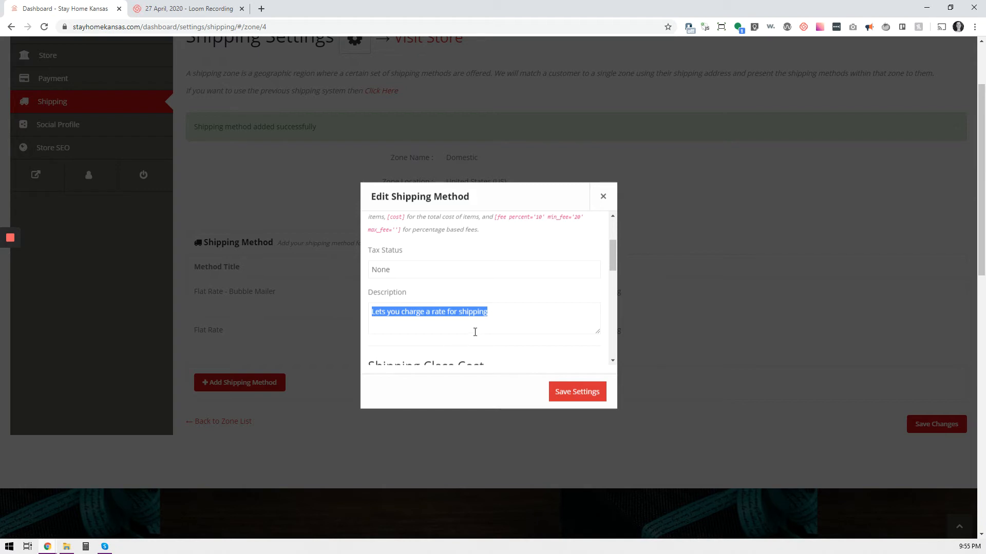
{"action": "scroll", "coordinate": [475, 332], "scroll_direction": "down", "scroll_amount": 1}
{"action": "scroll", "coordinate": [475, 332], "scroll_direction": "down", "scroll_amount": 1}
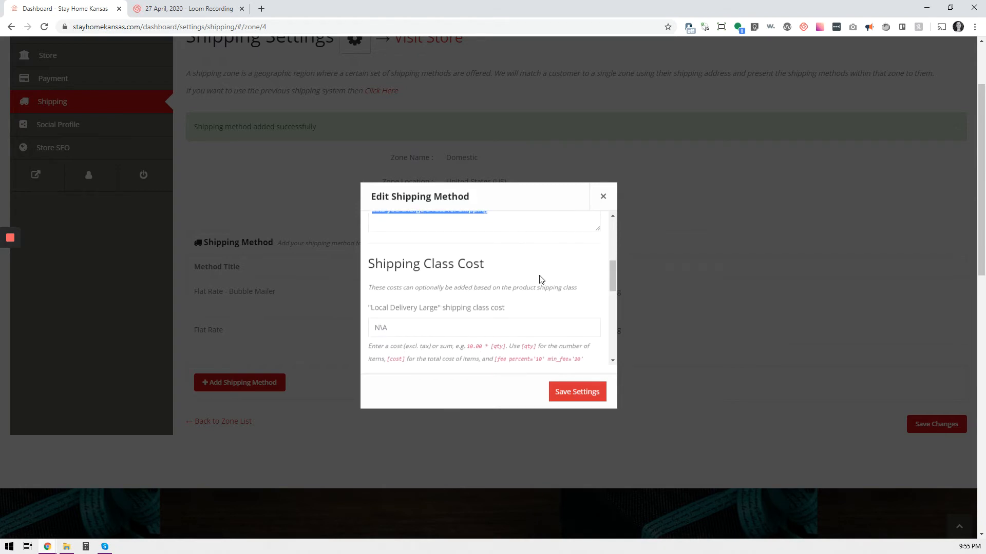
{"action": "scroll", "coordinate": [531, 285], "scroll_direction": "down", "scroll_amount": 1}
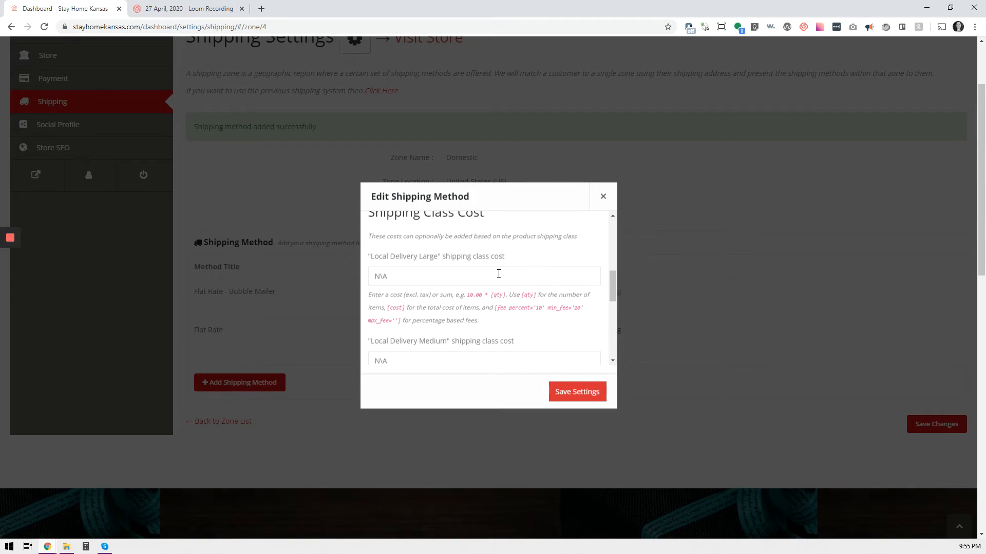
{"action": "scroll", "coordinate": [528, 279], "scroll_direction": "up", "scroll_amount": 5}
{"action": "scroll", "coordinate": [486, 280], "scroll_direction": "down", "scroll_amount": 4}
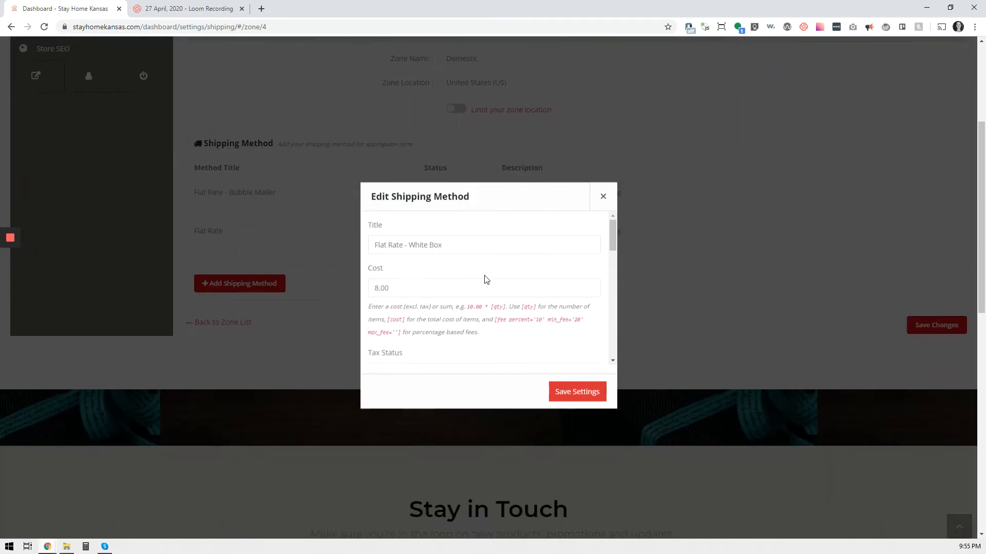
Set the Flat Rate - White Box method's calculation type to Per order and save its settings
{"action": "scroll", "coordinate": [470, 331], "scroll_direction": "down", "scroll_amount": 2}
{"action": "scroll", "coordinate": [469, 331], "scroll_direction": "down", "scroll_amount": 5}
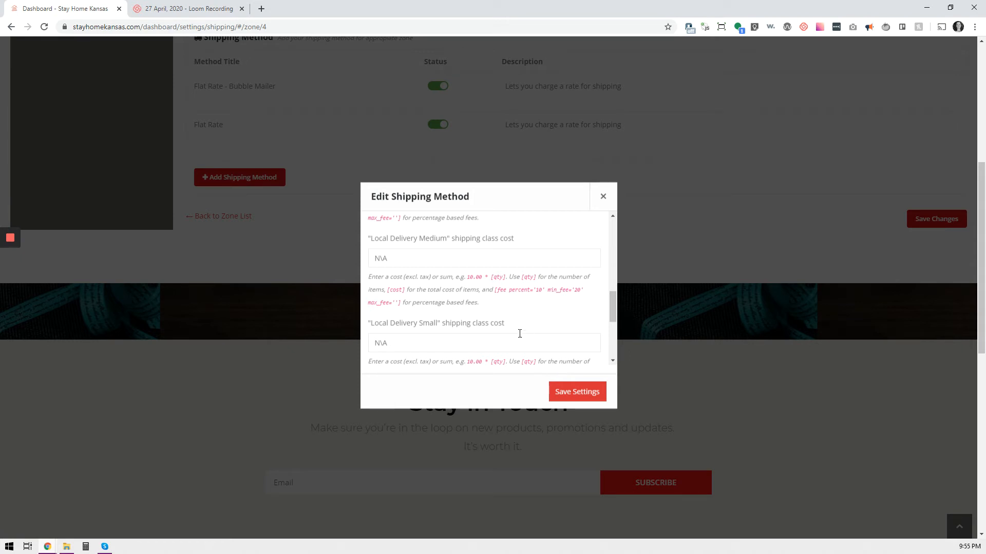
{"action": "scroll", "coordinate": [506, 306], "scroll_direction": "up", "scroll_amount": 2}
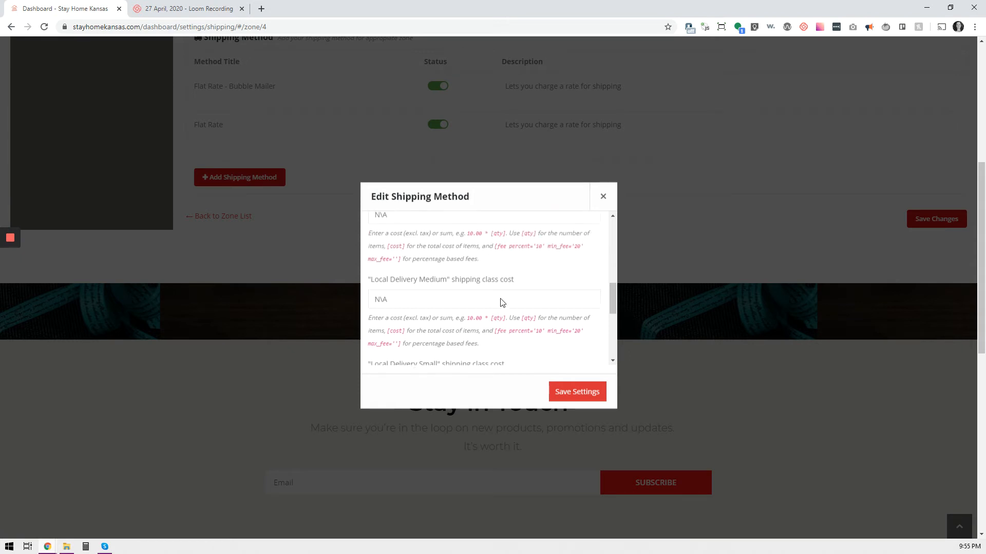
{"action": "scroll", "coordinate": [452, 318], "scroll_direction": "down", "scroll_amount": 5}
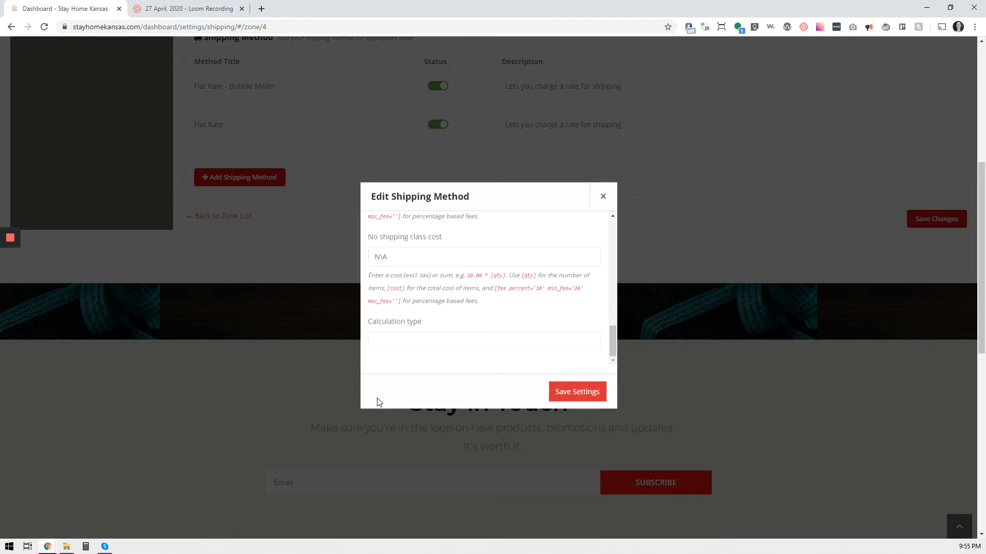
{"action": "left_click", "coordinate": [406, 342]}
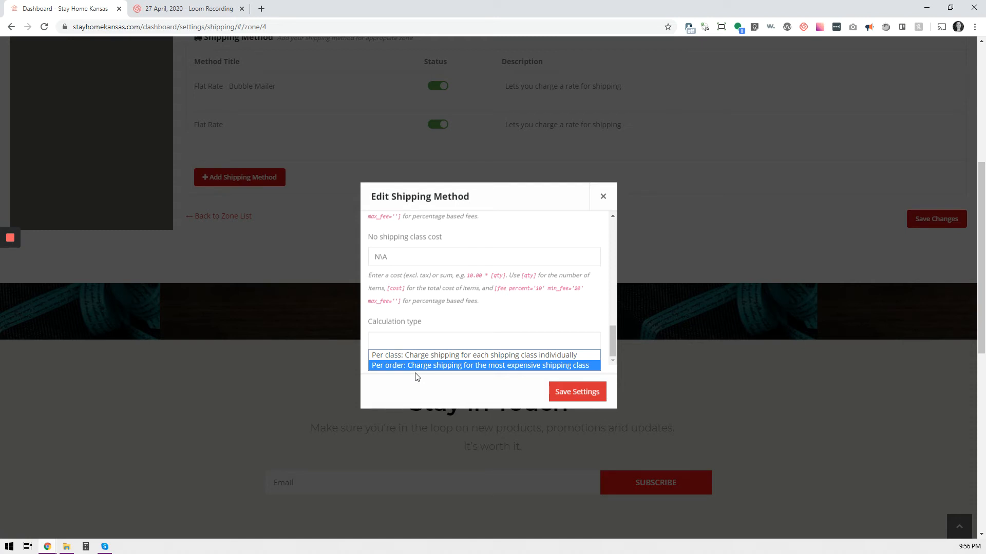
{"action": "left_click", "coordinate": [553, 326]}
{"action": "left_click", "coordinate": [564, 398]}
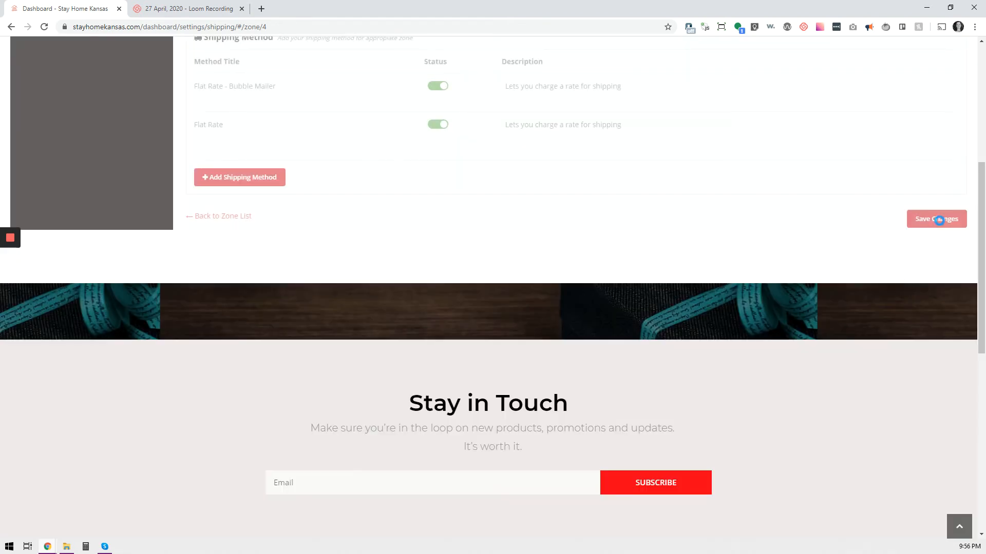
Save the Domestic zone changes and go back to the zone list
{"action": "scroll", "coordinate": [739, 308], "scroll_direction": "up", "scroll_amount": 2}
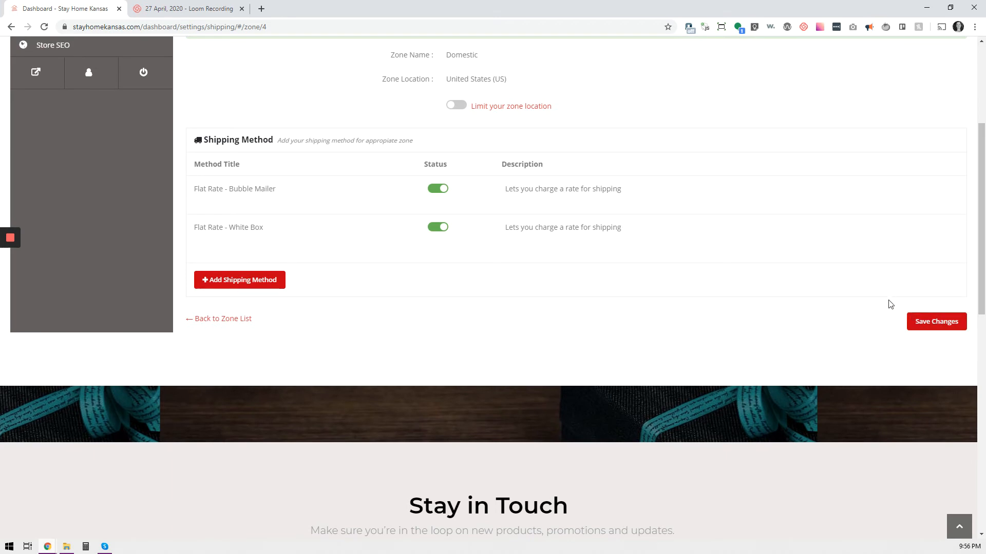
{"action": "left_click", "coordinate": [929, 330]}
{"action": "left_click", "coordinate": [212, 320]}
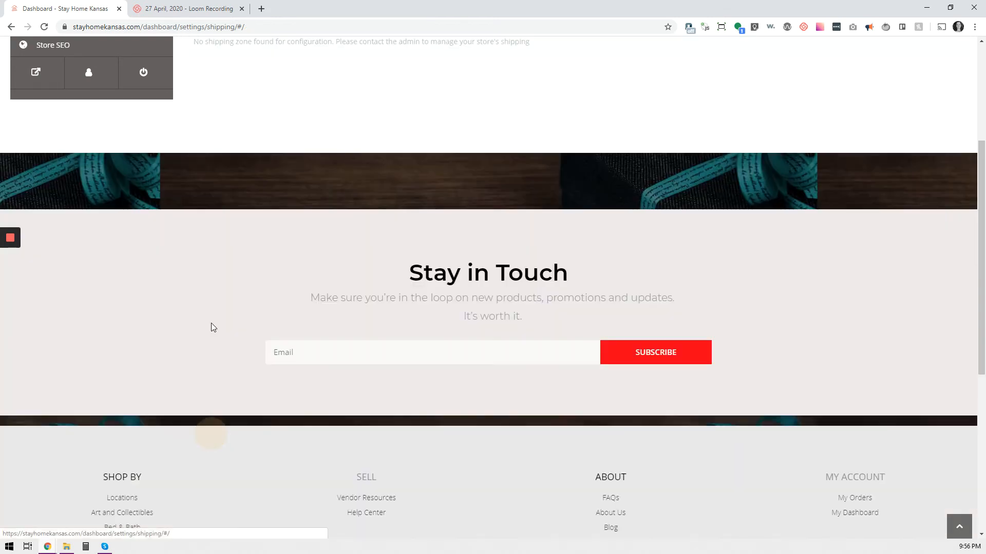
Open the Local zone and set its postcodes to 66502,66503,66506
{"action": "scroll", "coordinate": [344, 337], "scroll_direction": "up", "scroll_amount": 3}
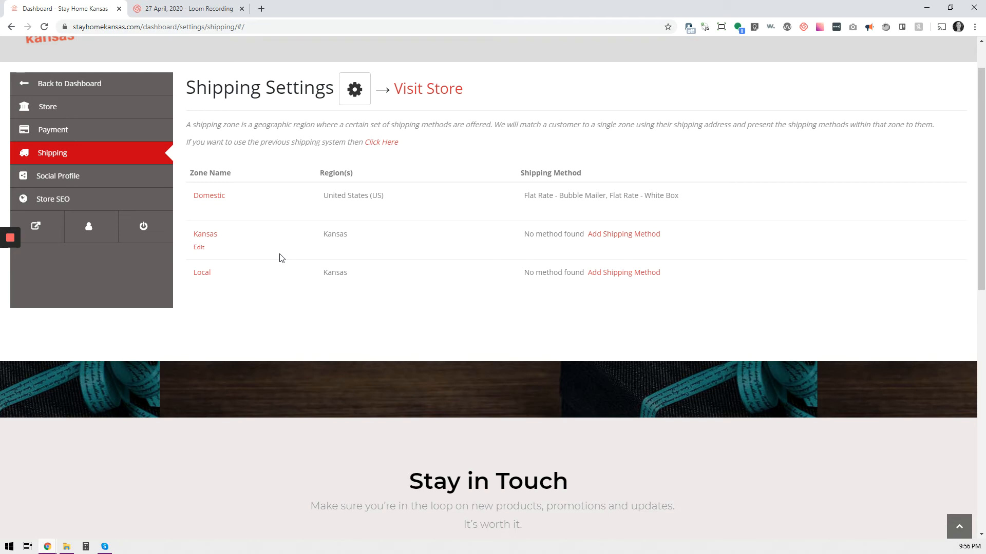
{"action": "left_click", "coordinate": [201, 290]}
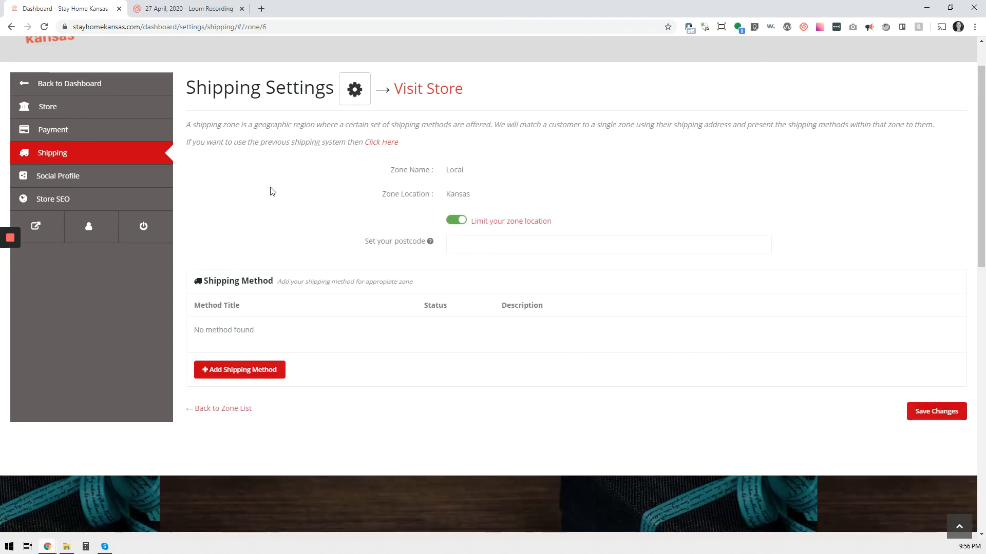
{"action": "left_click", "coordinate": [500, 245]}
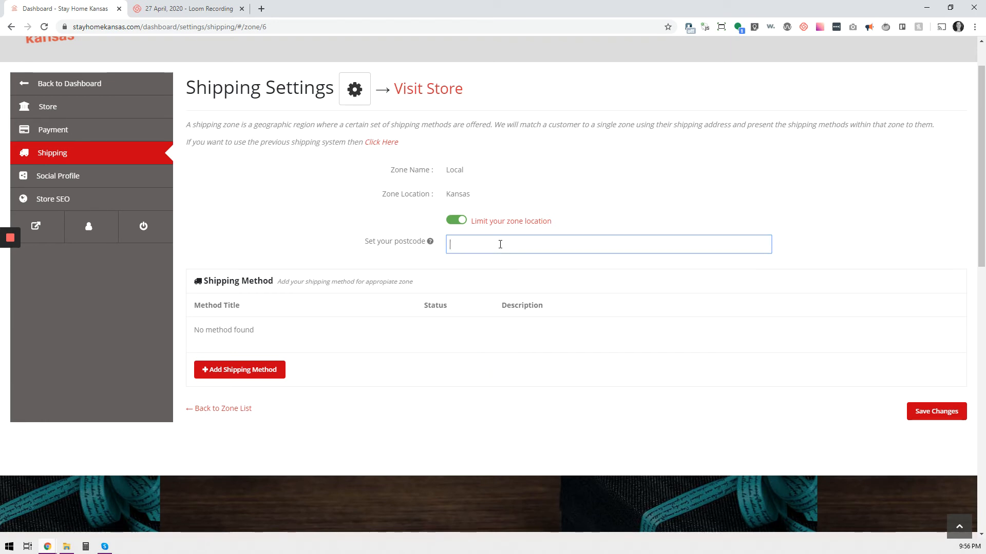
{"action": "type", "text": "665"}
{"action": "type", "text": "02"}
{"action": "type", "text": ",55"}
{"action": "type", "text": "6650"}
{"action": "type", "text": "3,"}
{"action": "type", "text": "66506"}
{"action": "left_click", "coordinate": [576, 284]}
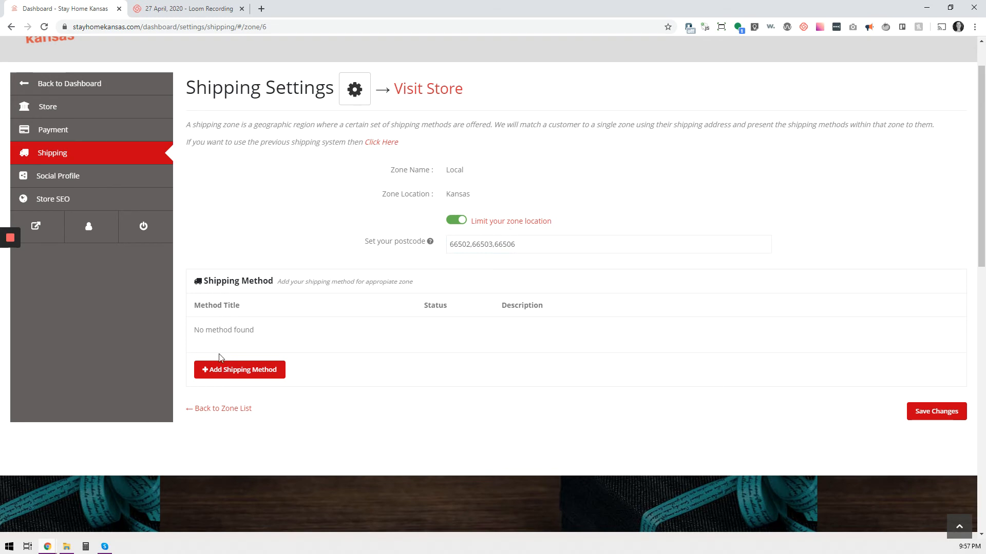
Add a Local Pickup shipping method to the Local zone
{"action": "left_click", "coordinate": [254, 376]}
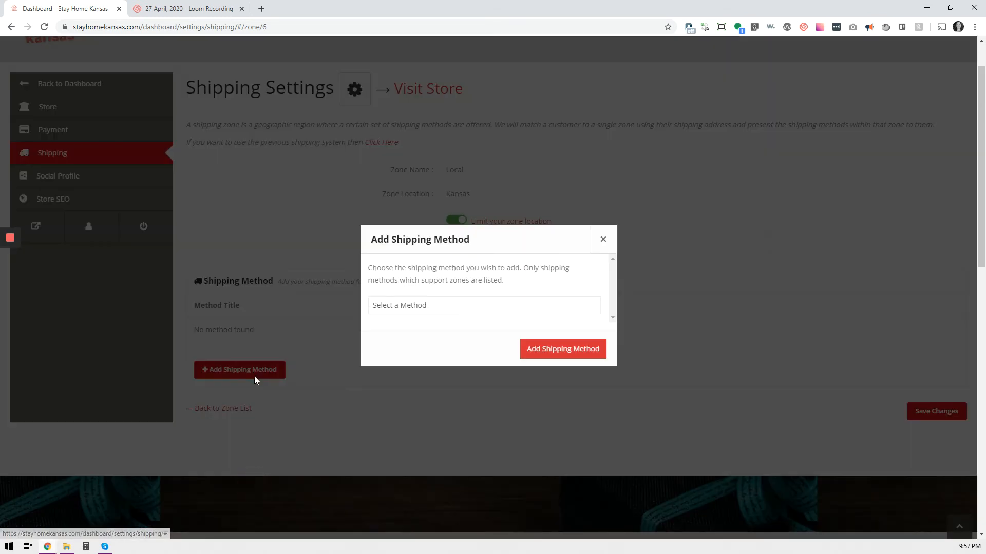
{"action": "left_click", "coordinate": [428, 308]}
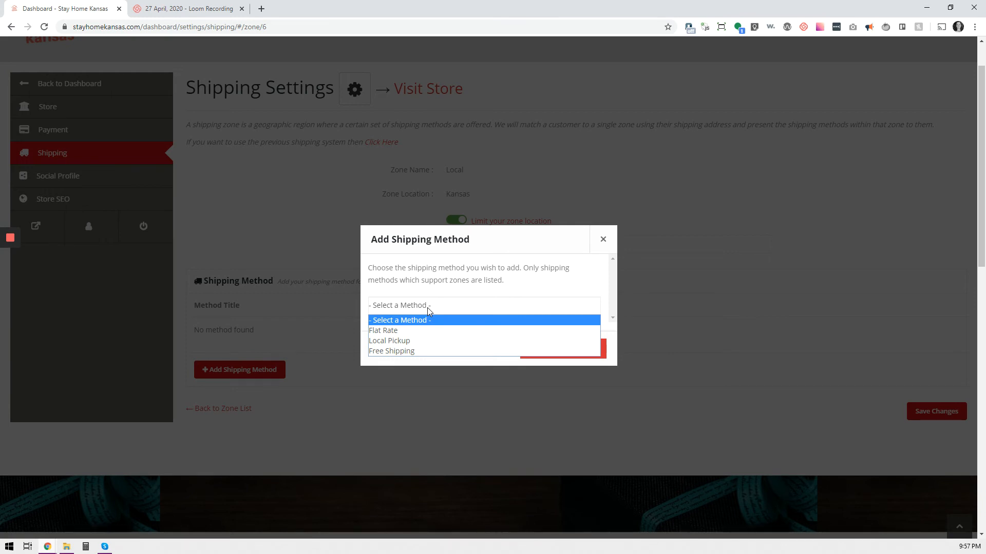
{"action": "left_click", "coordinate": [410, 341]}
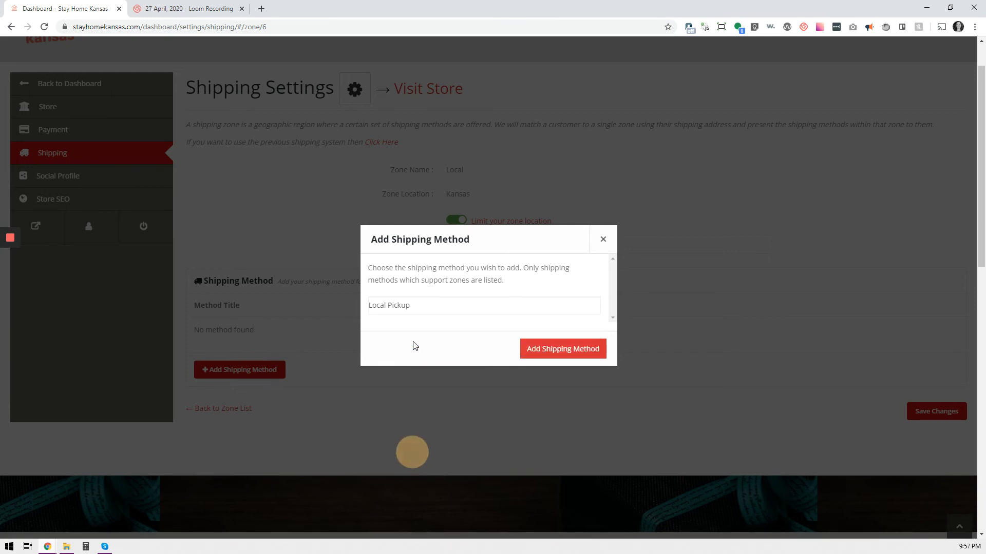
{"action": "left_click", "coordinate": [560, 354]}
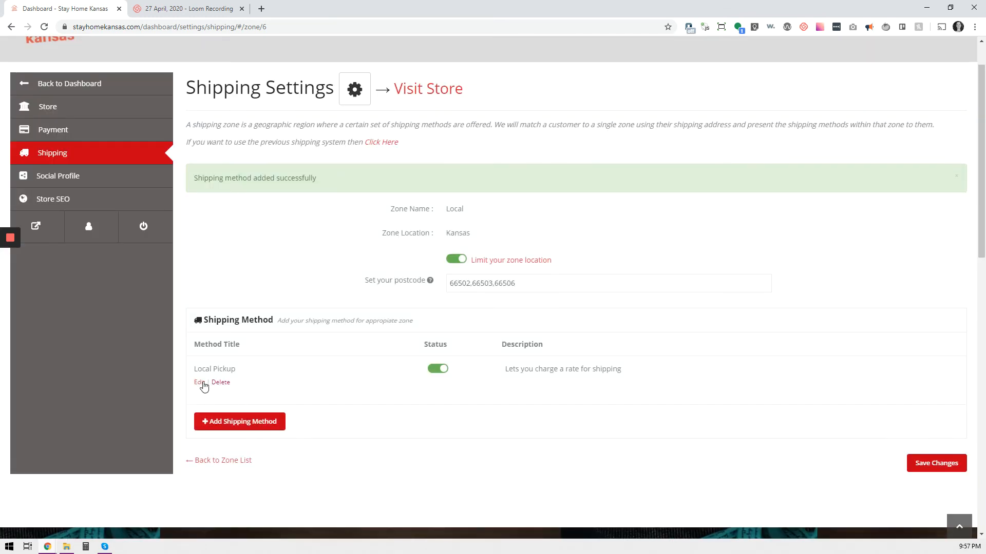
Rename the Local Pickup method's title to Curbside Delivery and save its settings
{"action": "left_click", "coordinate": [199, 383]}
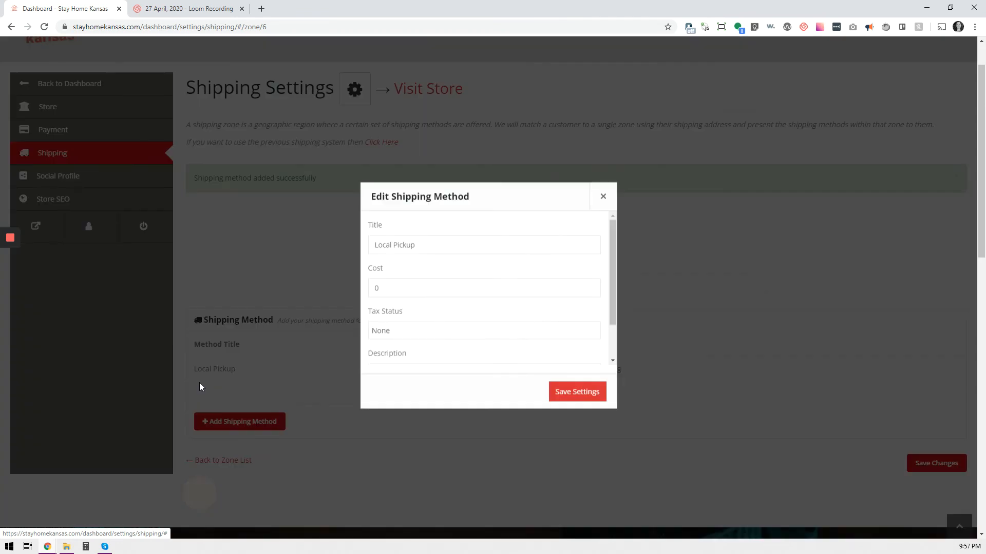
{"action": "left_click", "coordinate": [416, 403]}
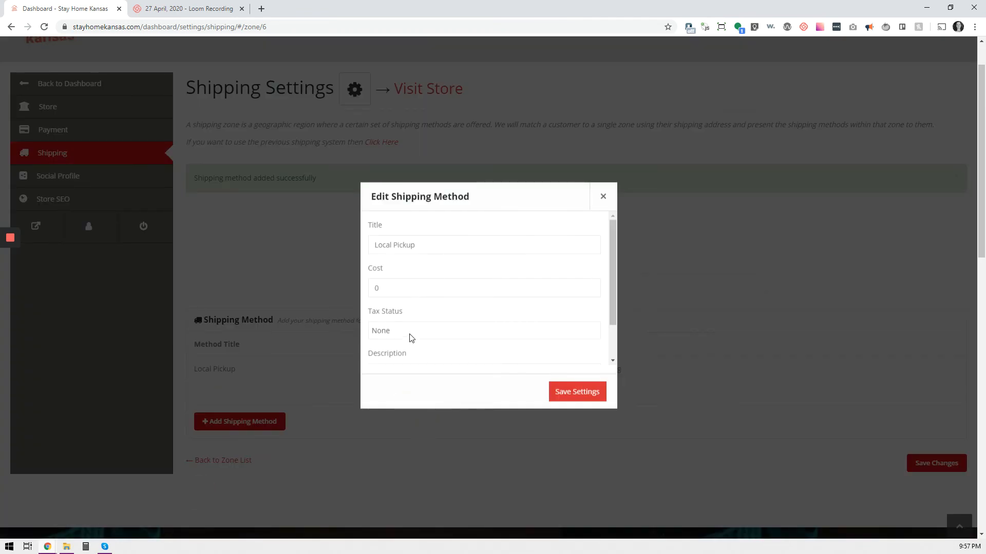
{"action": "scroll", "coordinate": [415, 308], "scroll_direction": "down", "scroll_amount": 1}
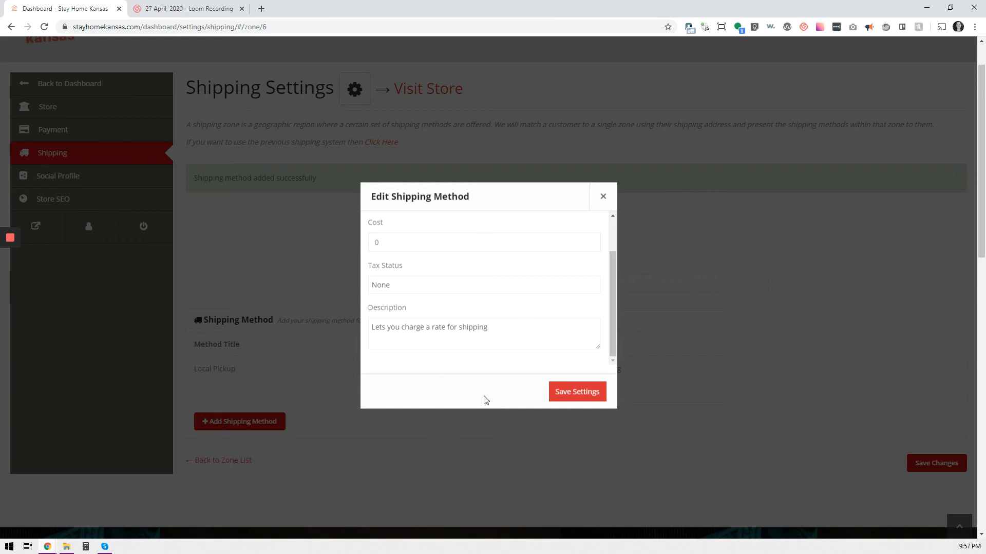
{"action": "scroll", "coordinate": [482, 341], "scroll_direction": "up", "scroll_amount": 3}
{"action": "left_click_drag", "start_coordinate": [486, 251], "coordinate": [343, 259]}
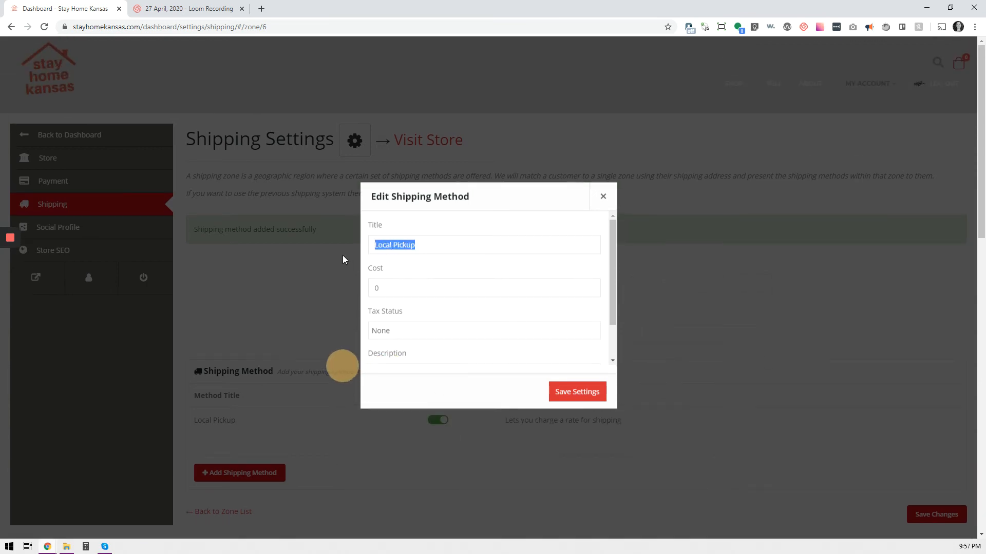
{"action": "type", "text": "Curbside De"}
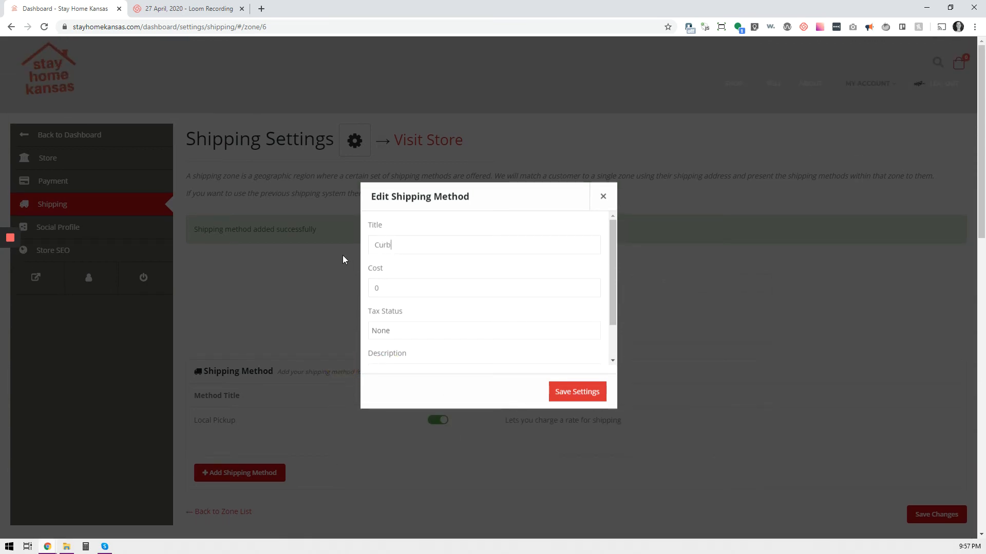
{"action": "type", "text": "livert"}
{"action": "key", "text": "BackSpace"}
{"action": "type", "text": "y"}
{"action": "left_click", "coordinate": [577, 393]}
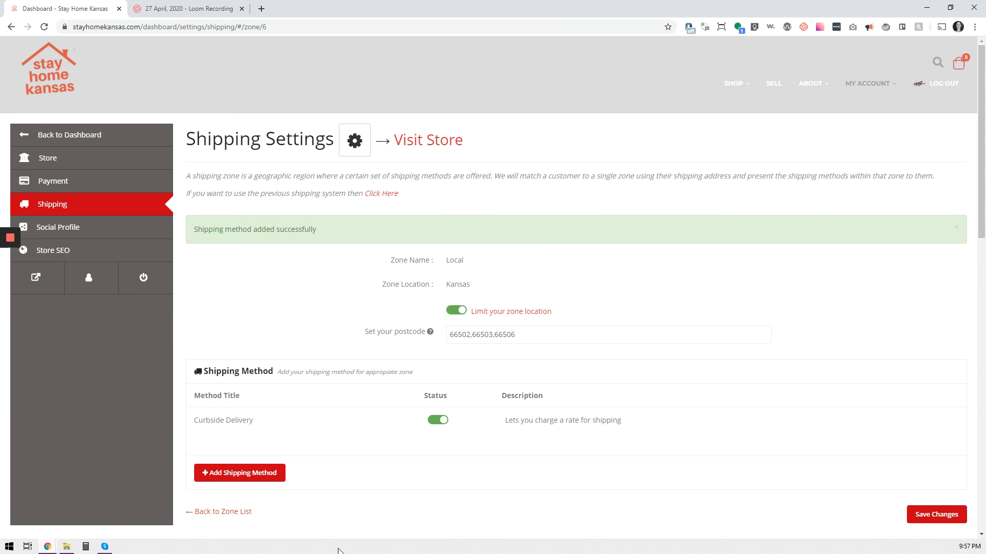
Add a Flat Rate shipping method to the Local zone
{"action": "left_click", "coordinate": [269, 473]}
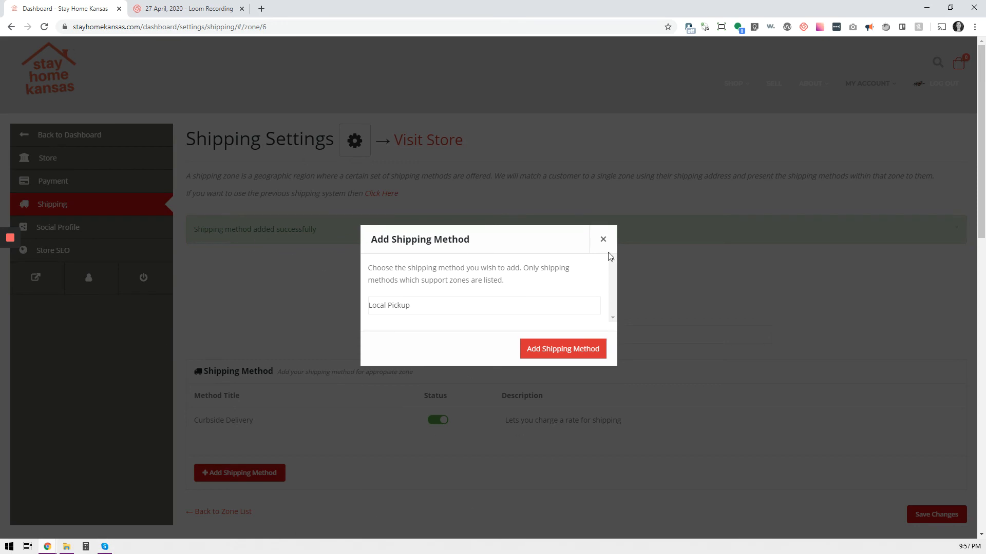
{"action": "left_click", "coordinate": [438, 308]}
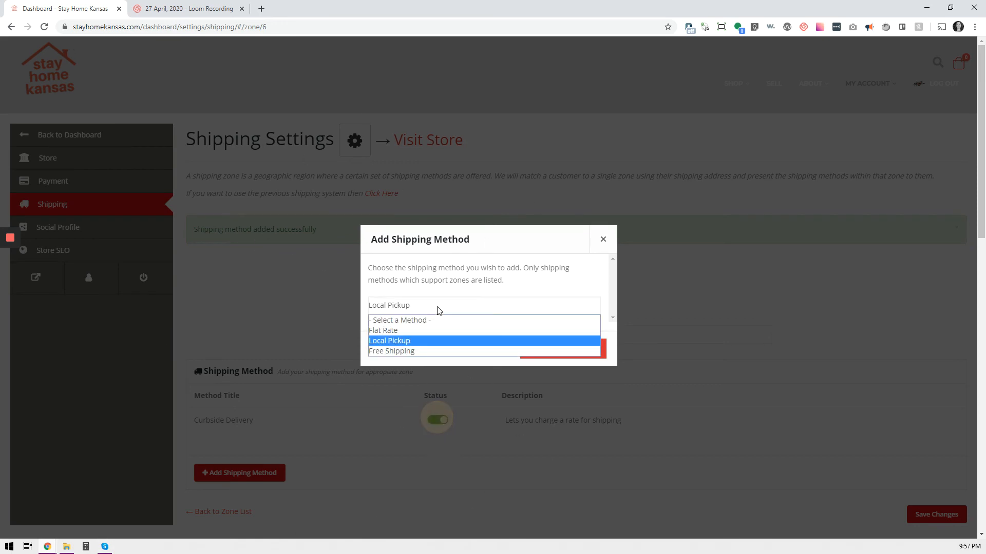
{"action": "left_click", "coordinate": [420, 331]}
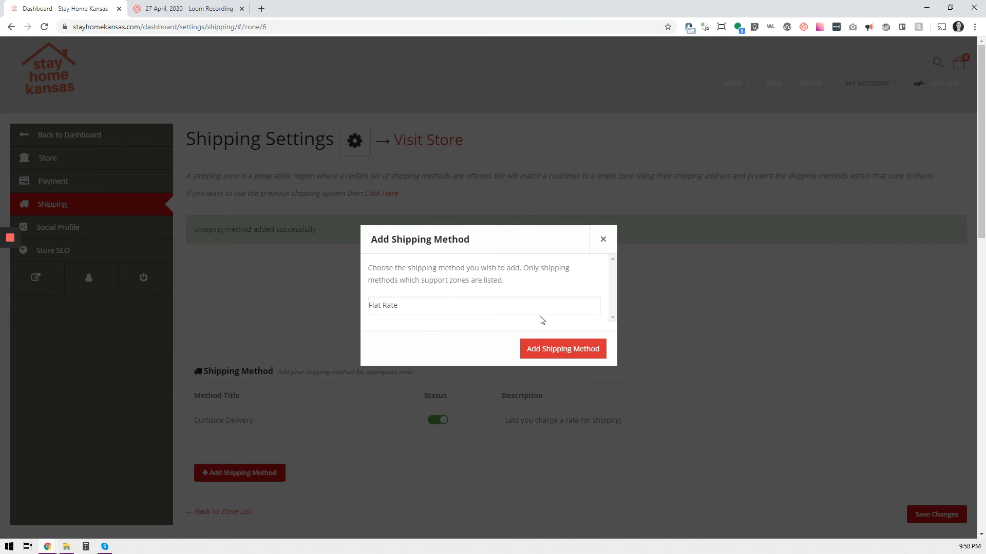
{"action": "left_click", "coordinate": [544, 351]}
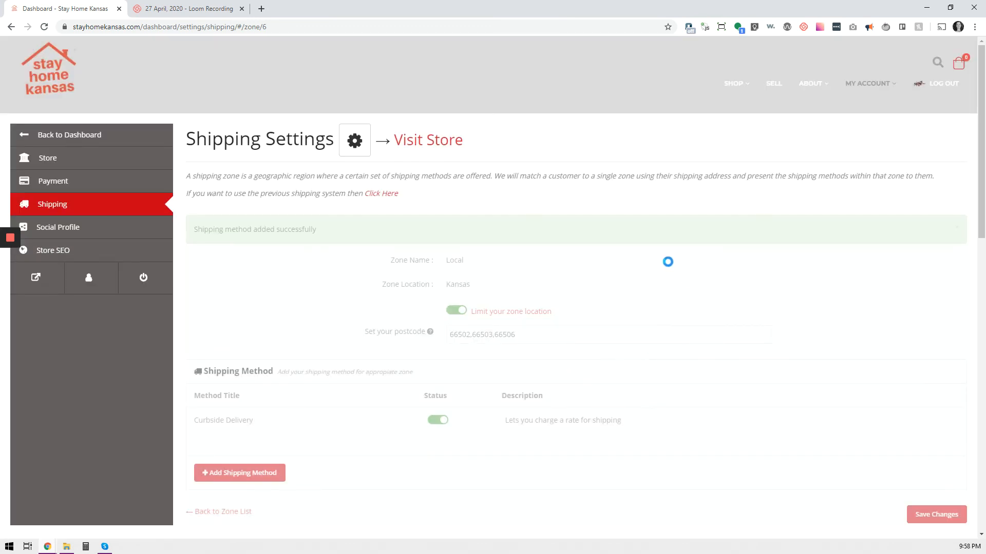
Edit the new Flat Rate method, renaming its title to Local Pickup and setting its cost to 2.00
{"action": "scroll", "coordinate": [614, 361], "scroll_direction": "down", "scroll_amount": 1}
{"action": "scroll", "coordinate": [614, 362], "scroll_direction": "down", "scroll_amount": 2}
{"action": "mouse_move", "coordinate": [341, 385]}
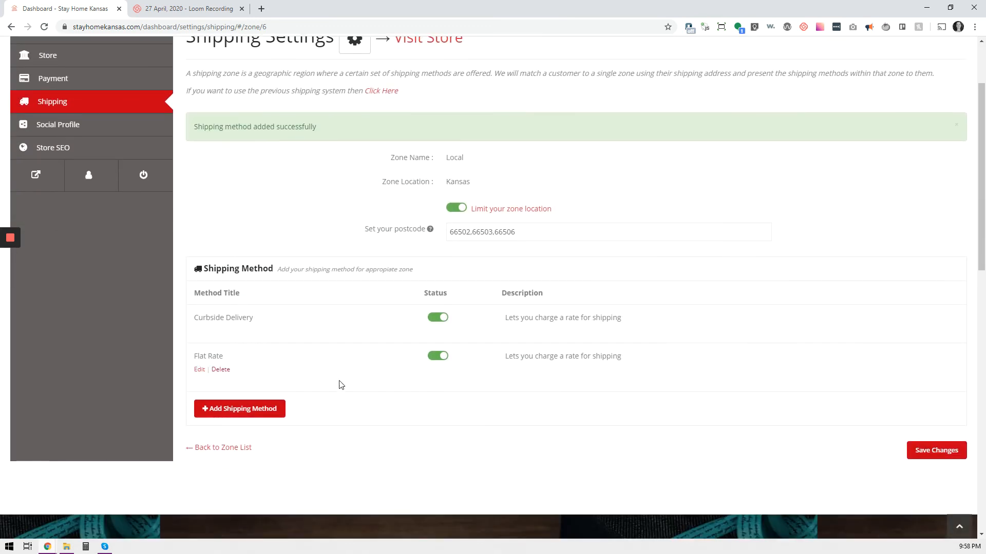
{"action": "left_click", "coordinate": [200, 370]}
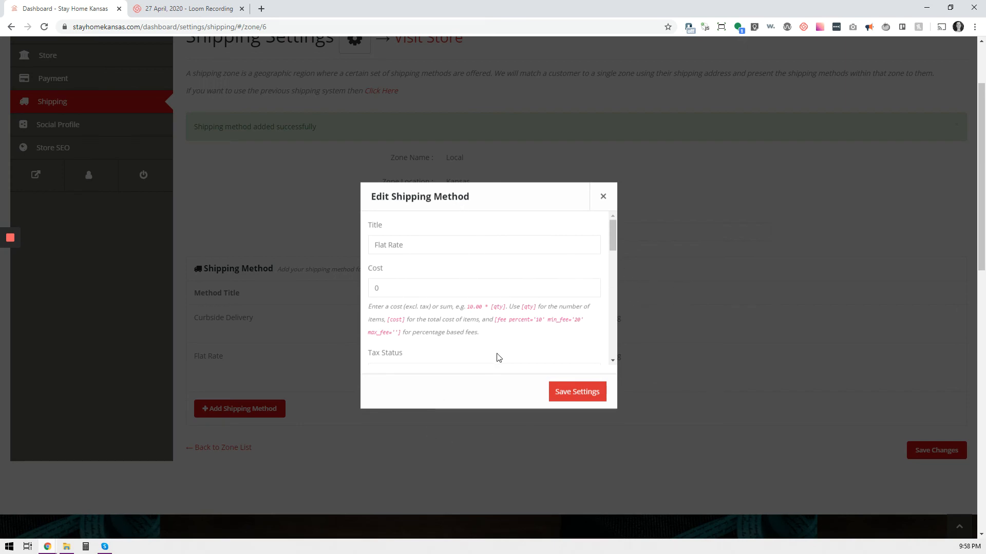
{"action": "key", "text": "ctrl+a"}
{"action": "type", "text": "Local Pickup"}
{"action": "key", "text": "Tab"}
{"action": "type", "text": "2.0"}
Set the Local Delivery Large shipping class cost to 10.00
{"action": "scroll", "coordinate": [490, 403], "scroll_direction": "down", "scroll_amount": 1}
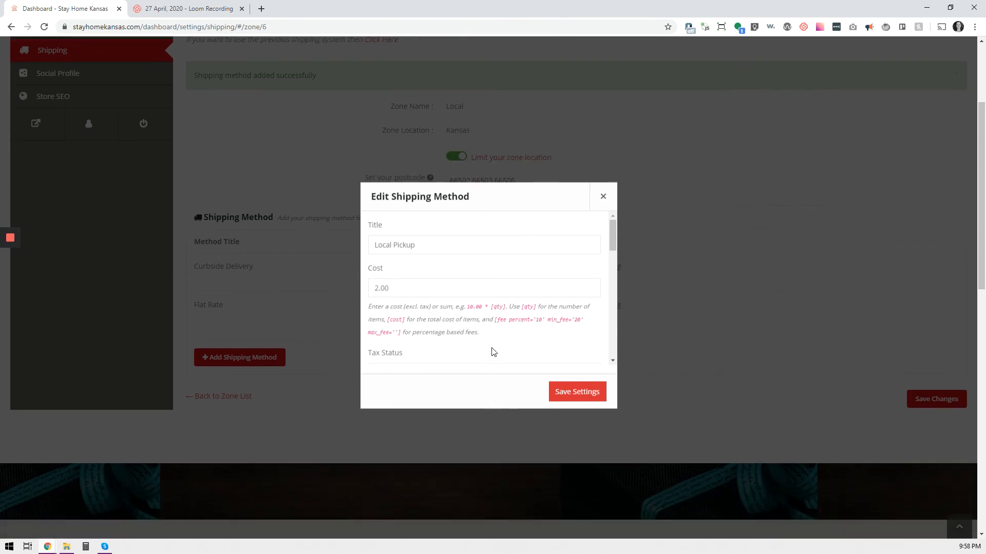
{"action": "scroll", "coordinate": [470, 321], "scroll_direction": "down", "scroll_amount": 2}
{"action": "scroll", "coordinate": [470, 310], "scroll_direction": "down", "scroll_amount": 2}
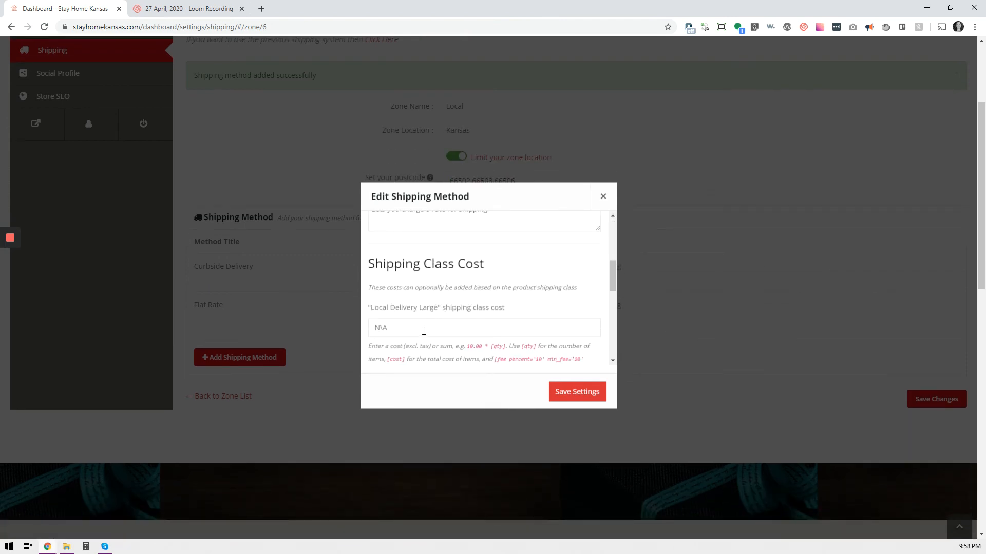
{"action": "left_click_drag", "start_coordinate": [405, 328], "coordinate": [360, 317]}
{"action": "type", "text": "10.00"}
Set the calculation type to Per order and save the Local Pickup method's settings
{"action": "scroll", "coordinate": [460, 317], "scroll_direction": "down", "scroll_amount": 6}
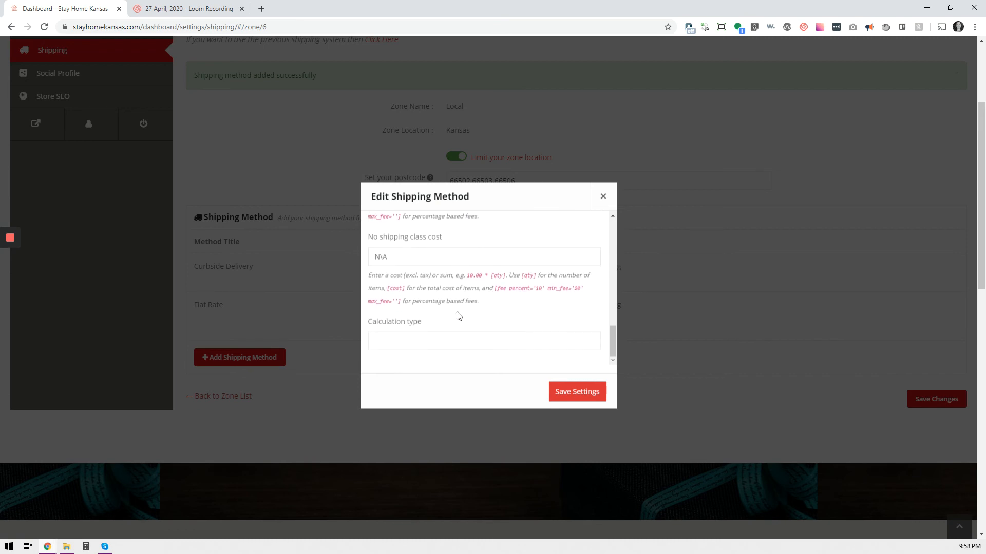
{"action": "left_click", "coordinate": [443, 343]}
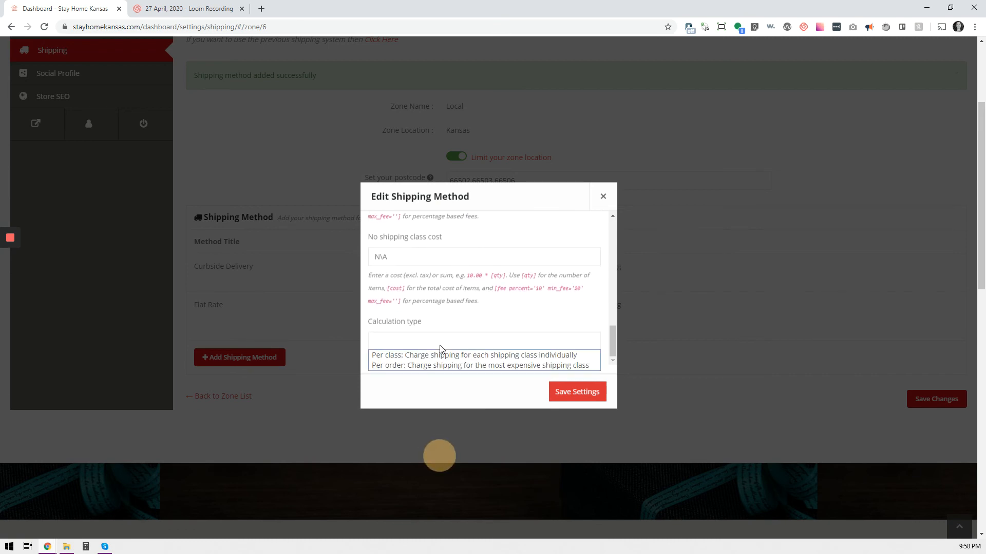
{"action": "left_click", "coordinate": [446, 367]}
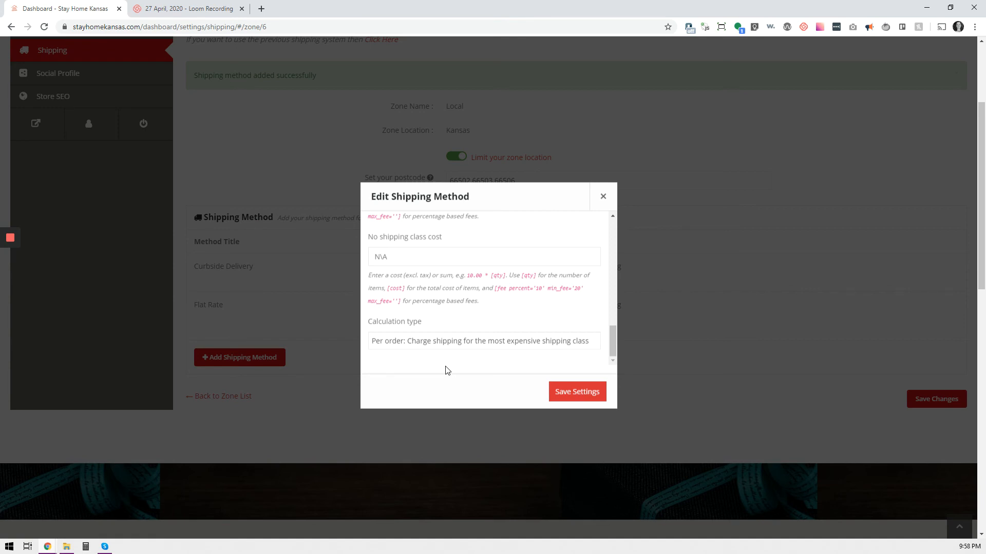
{"action": "scroll", "coordinate": [461, 345], "scroll_direction": "up", "scroll_amount": 2}
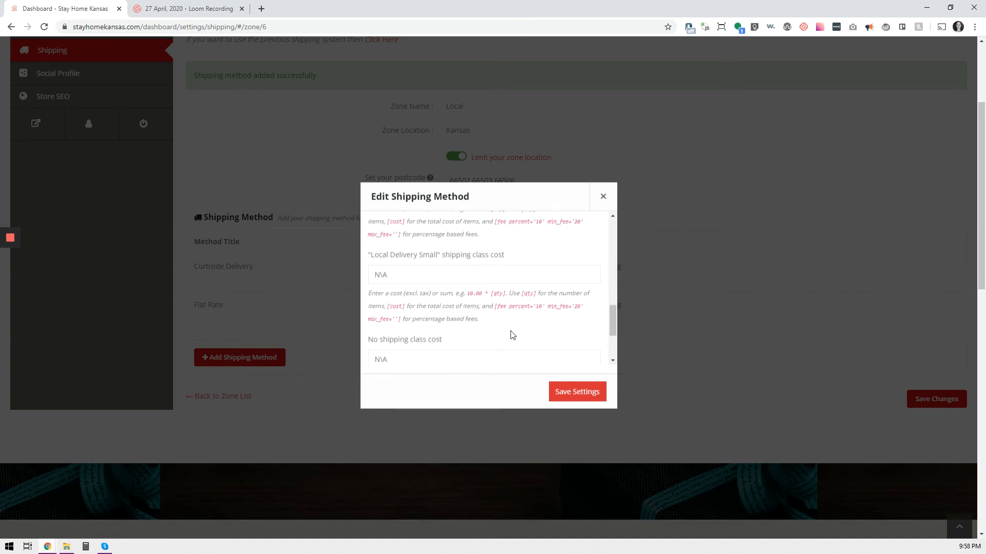
{"action": "scroll", "coordinate": [511, 335], "scroll_direction": "down", "scroll_amount": 2}
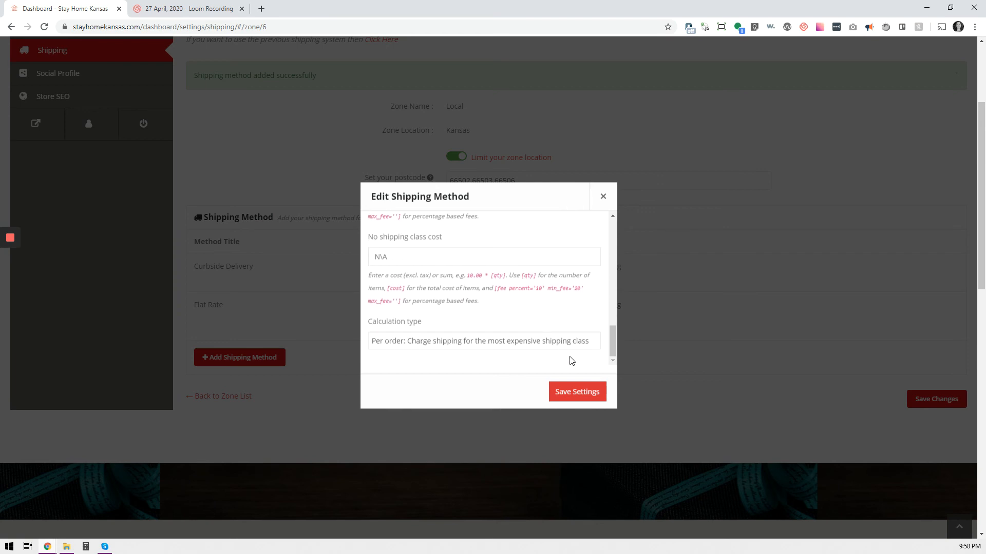
{"action": "left_click", "coordinate": [555, 391]}
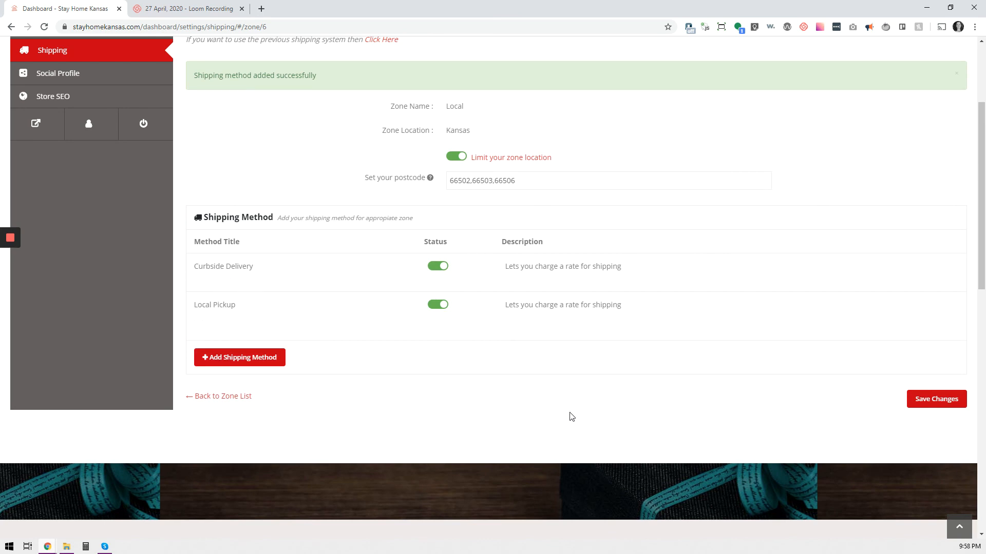
Save the Local zone's changes and return to the shipping zone list
{"action": "scroll", "coordinate": [571, 417], "scroll_direction": "up", "scroll_amount": 2}
{"action": "left_click_drag", "start_coordinate": [511, 283], "coordinate": [457, 282]}
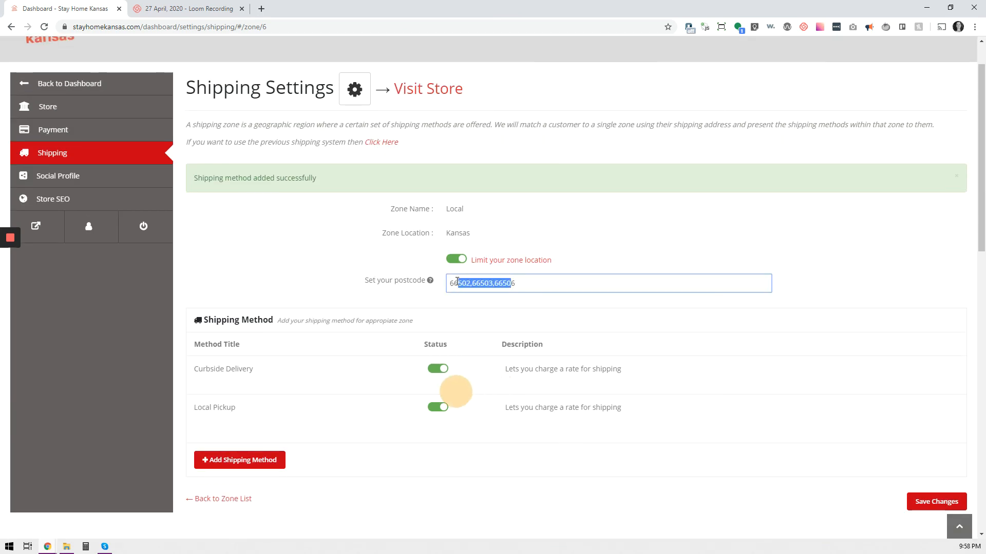
{"action": "left_click", "coordinate": [548, 284]}
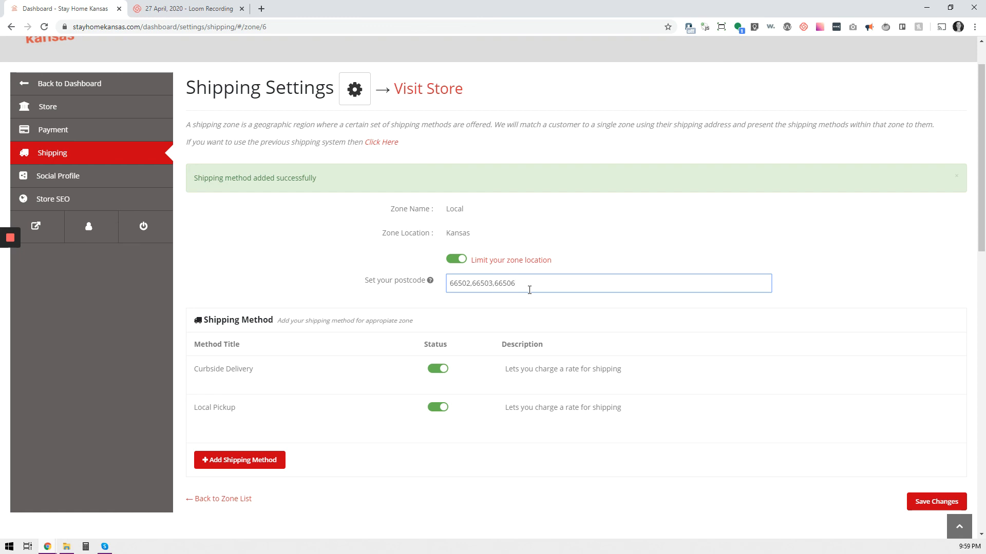
{"action": "left_click", "coordinate": [925, 503]}
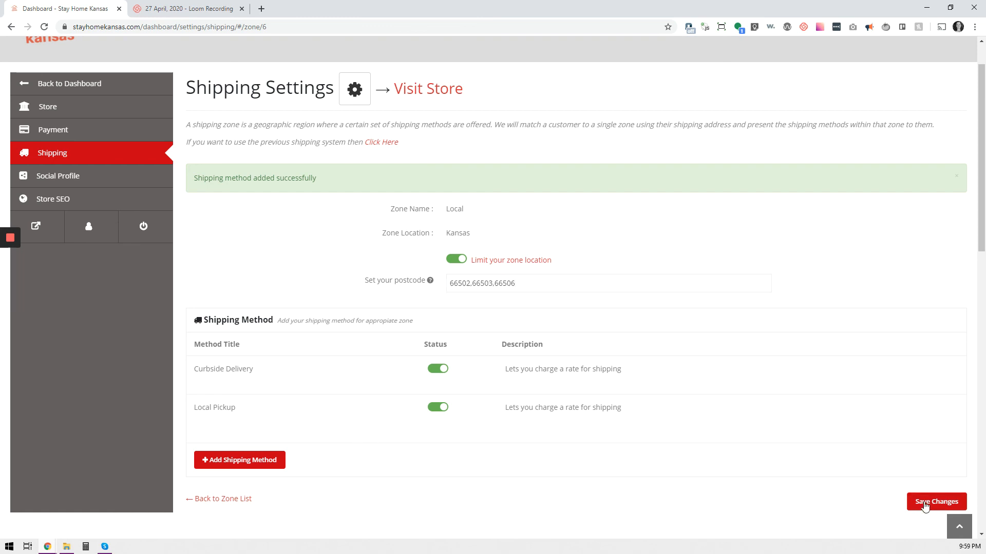
{"action": "left_click", "coordinate": [228, 499]}
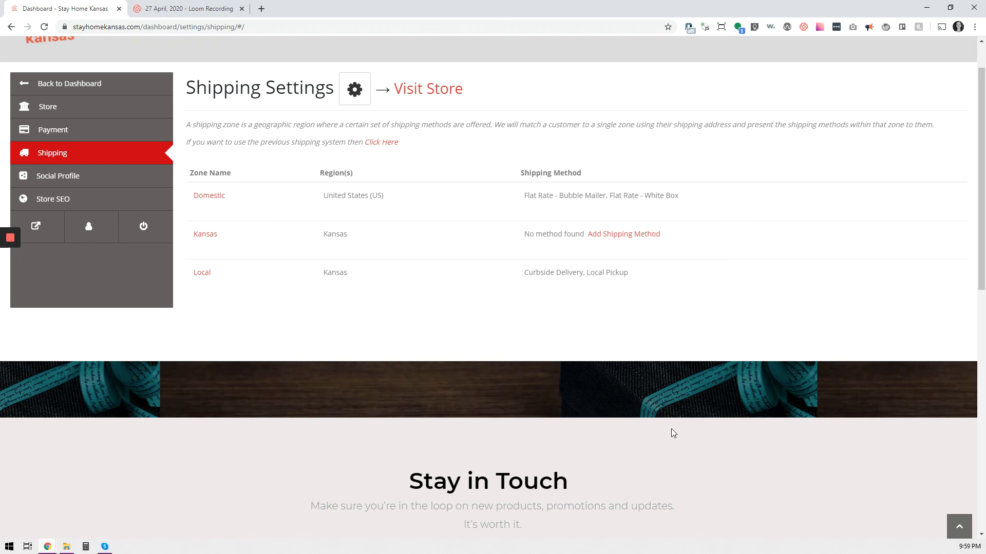
{"action": "mouse_move", "coordinate": [279, 290]}
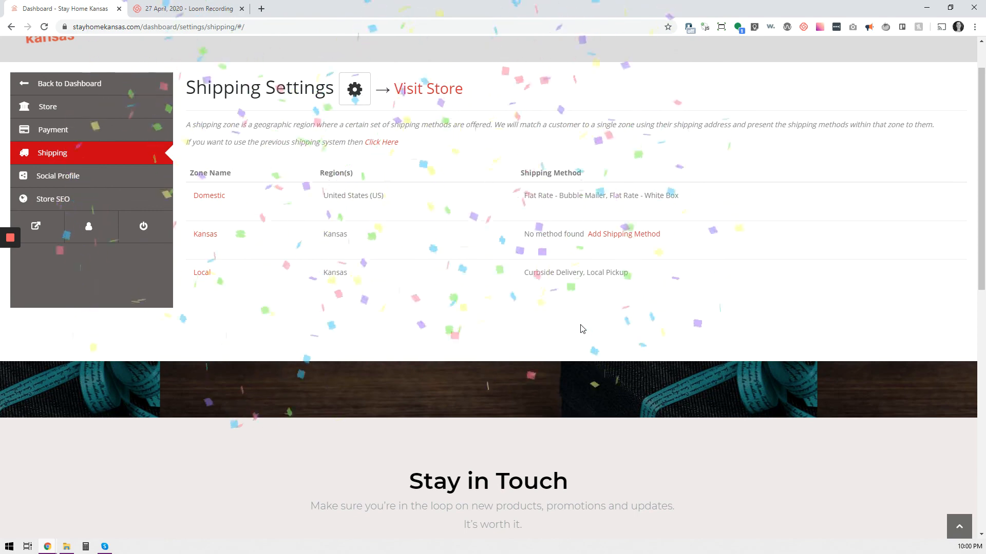
{"action": "mouse_move", "coordinate": [11, 246]}
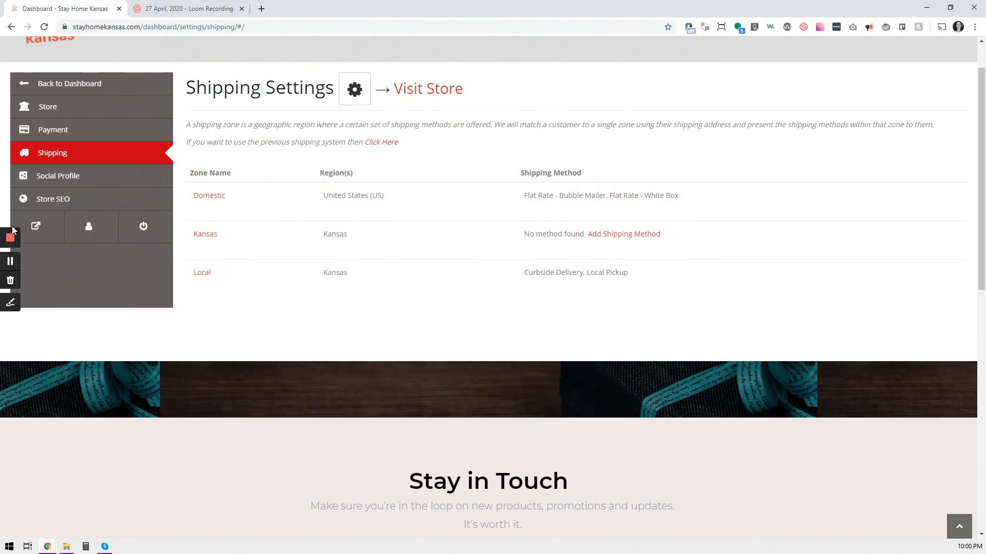